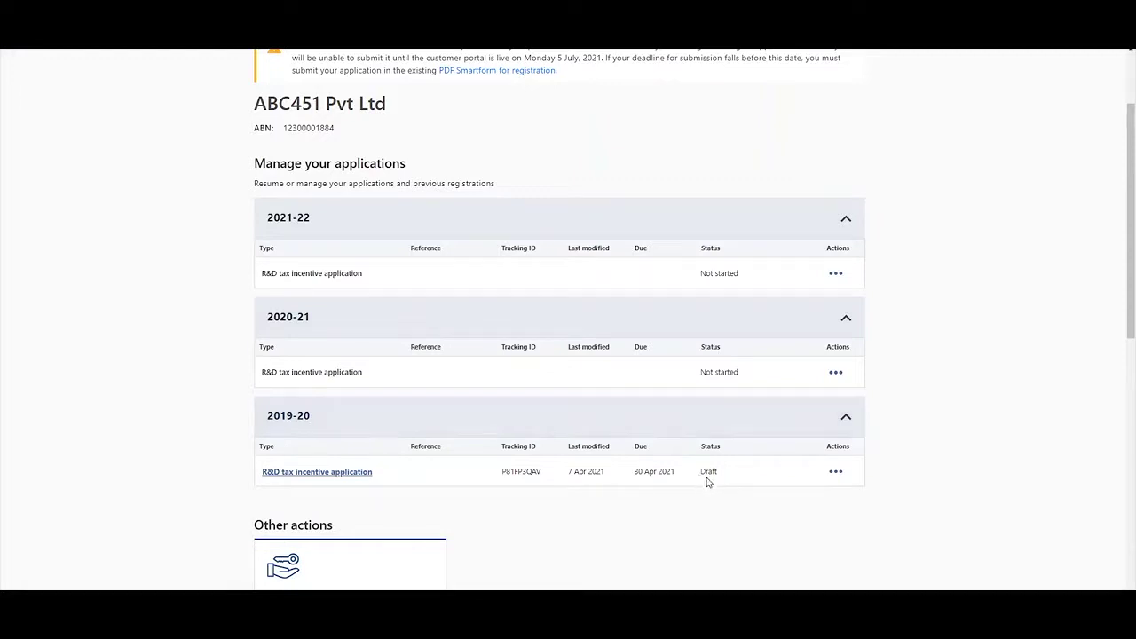
Begin the 2020-21 R&D tax incentive application, answering Yes to following a standard income period (01 July to 30 June)
left_click(837, 473)
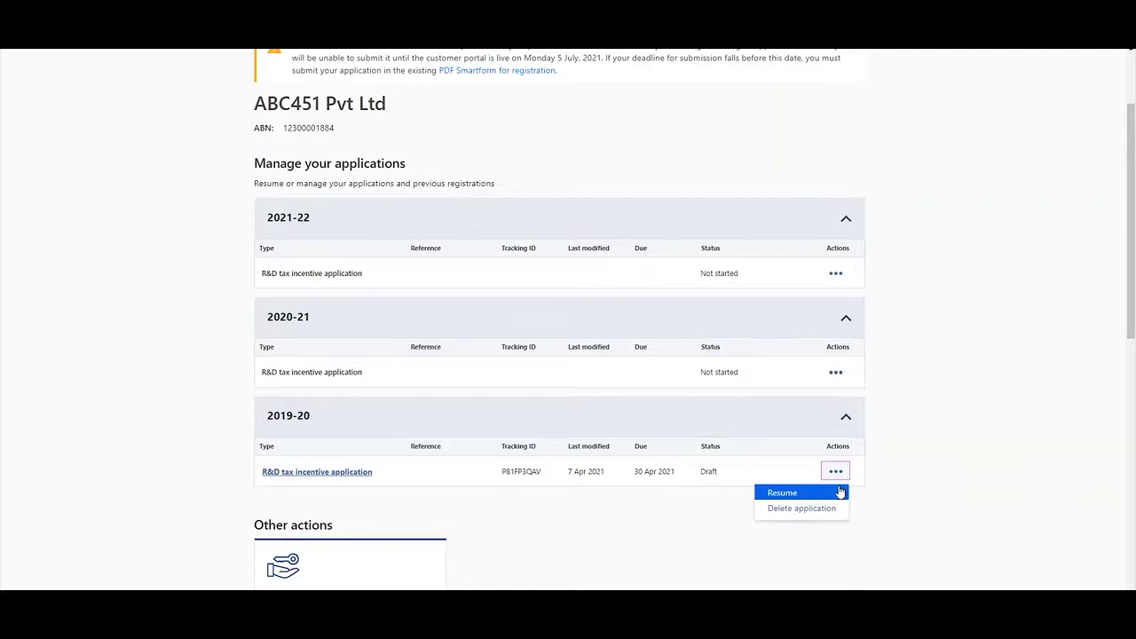
left_click(773, 379)
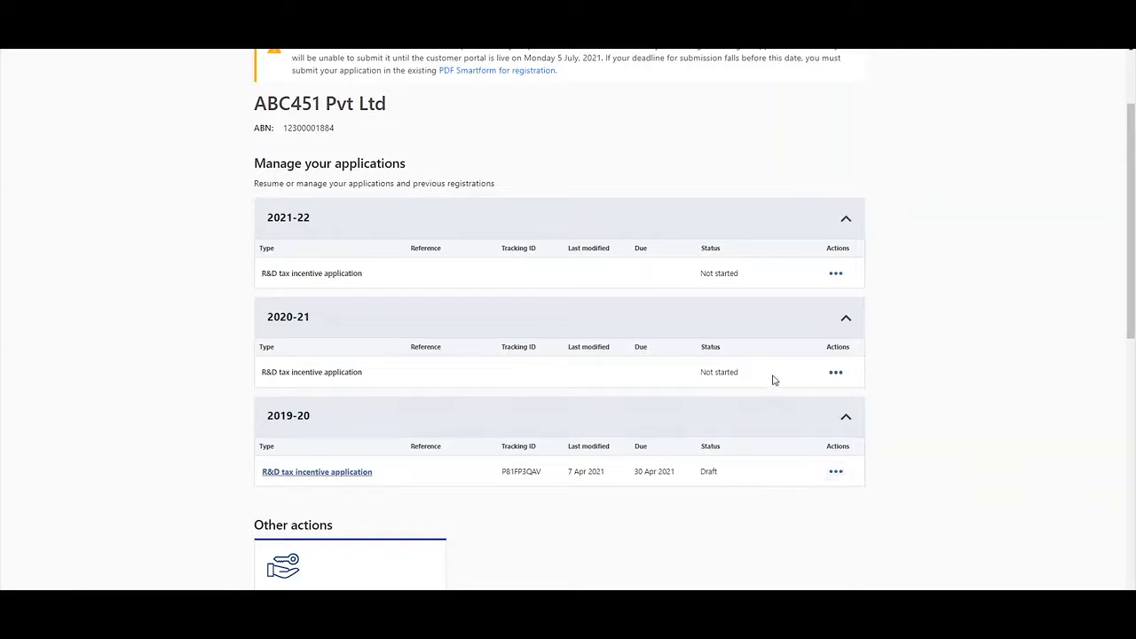
left_click(837, 374)
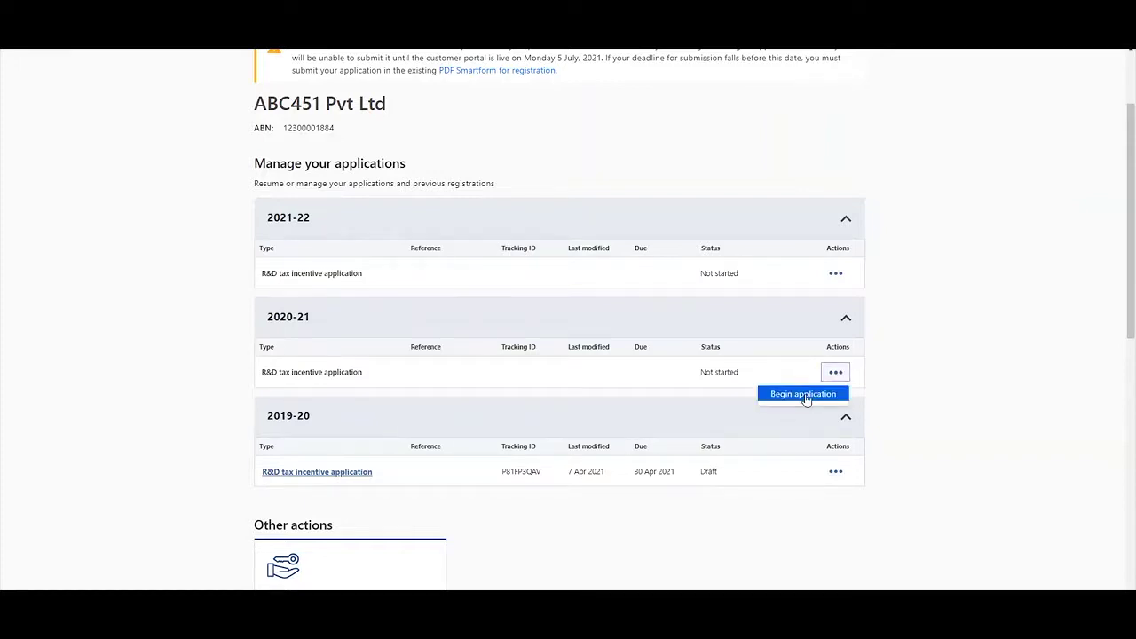
left_click(804, 397)
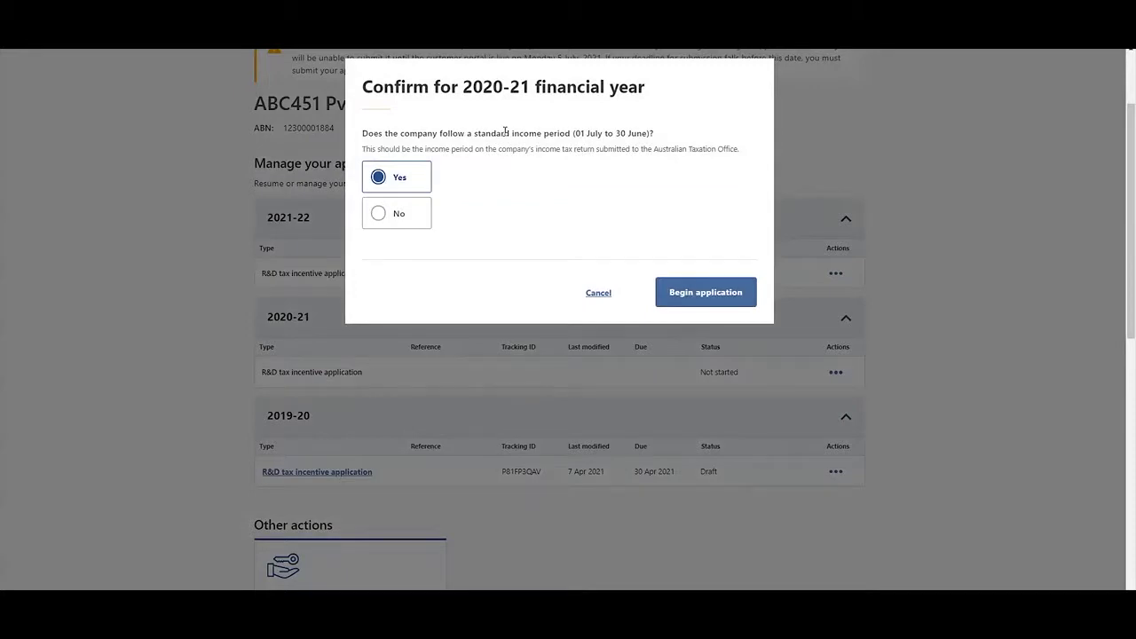
left_click(376, 218)
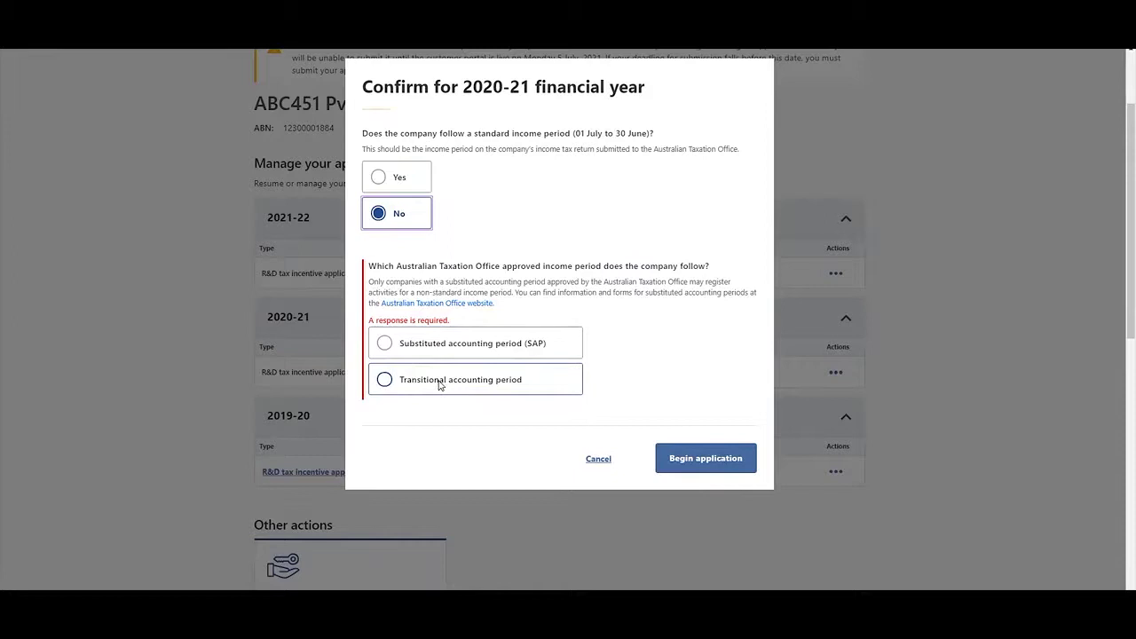
left_click(378, 177)
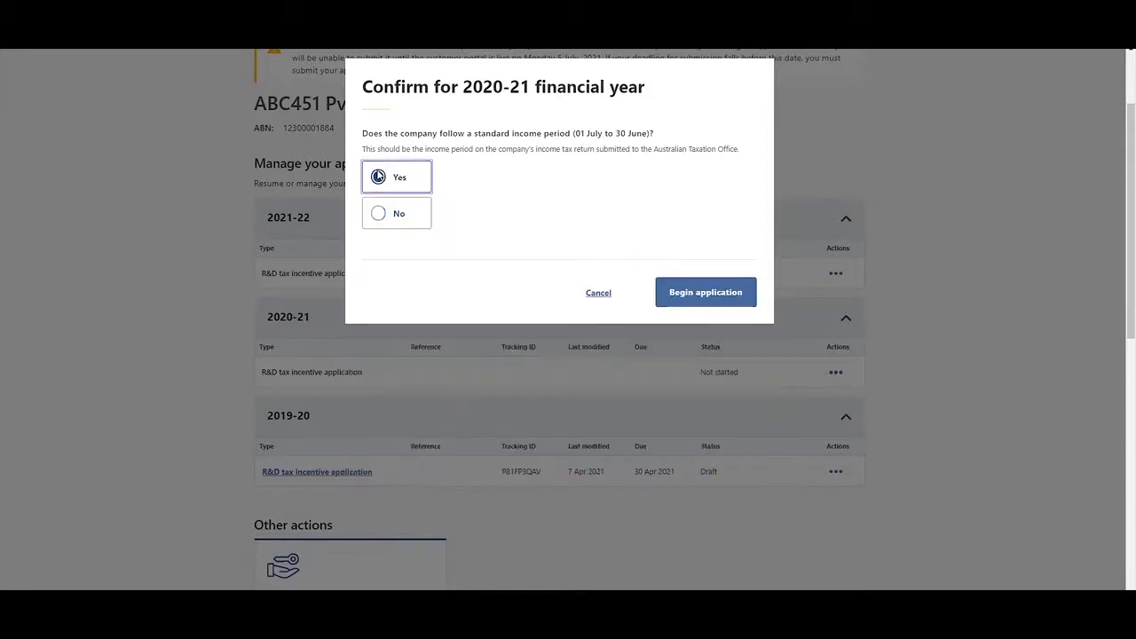
left_click(713, 297)
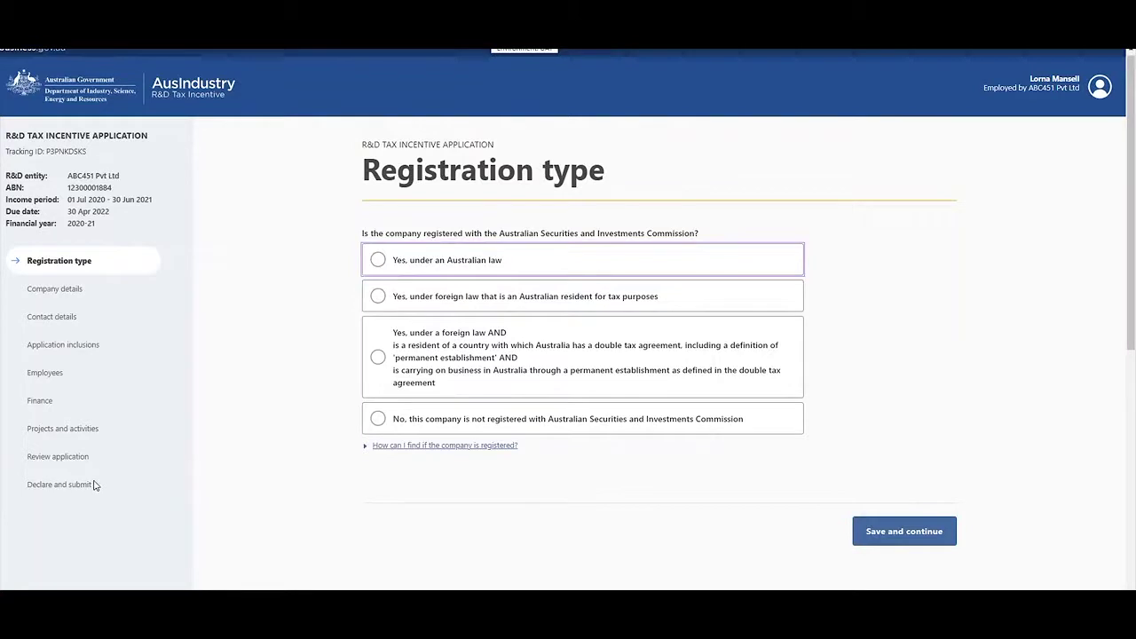
Set the company's ASIC registration to "Yes, under an Australian law" and save the registration type
left_click(470, 71)
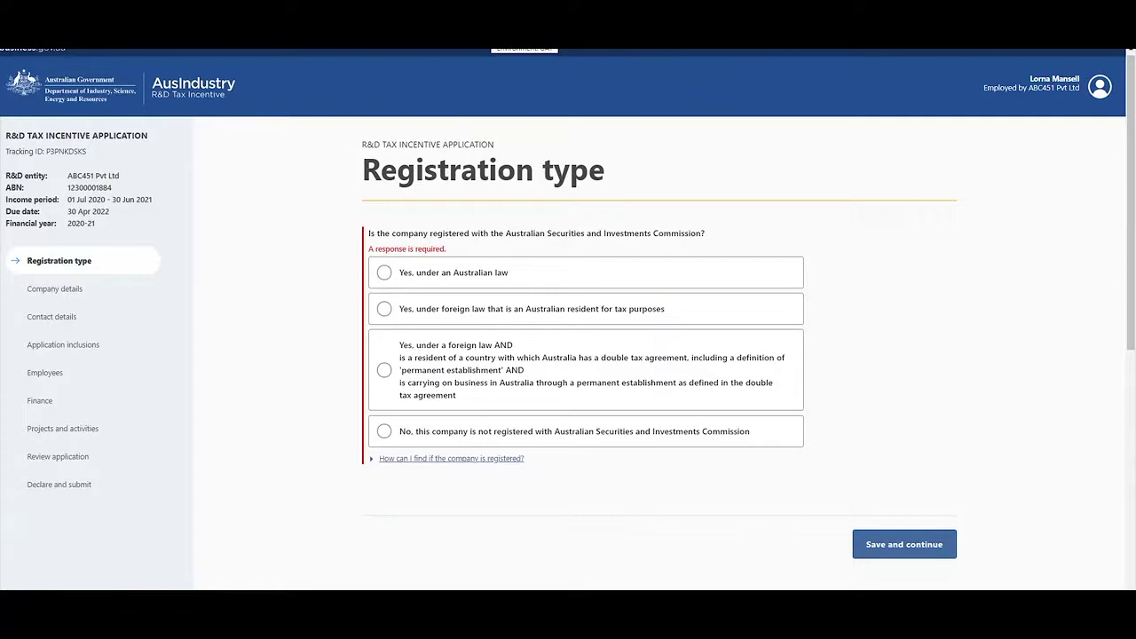
left_click(384, 273)
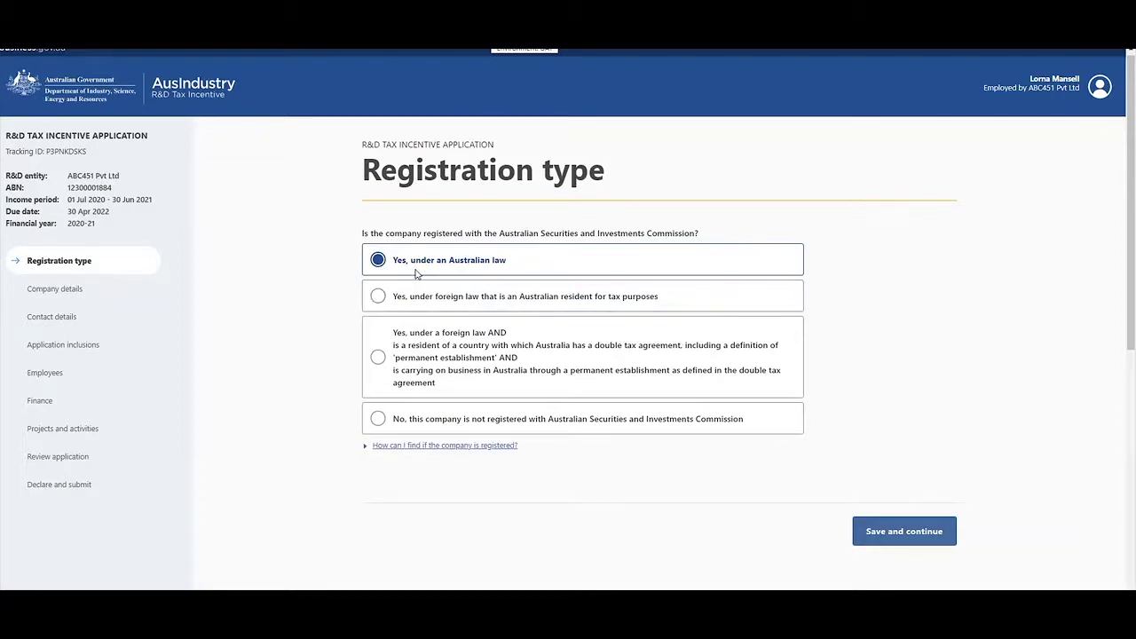
left_click(906, 540)
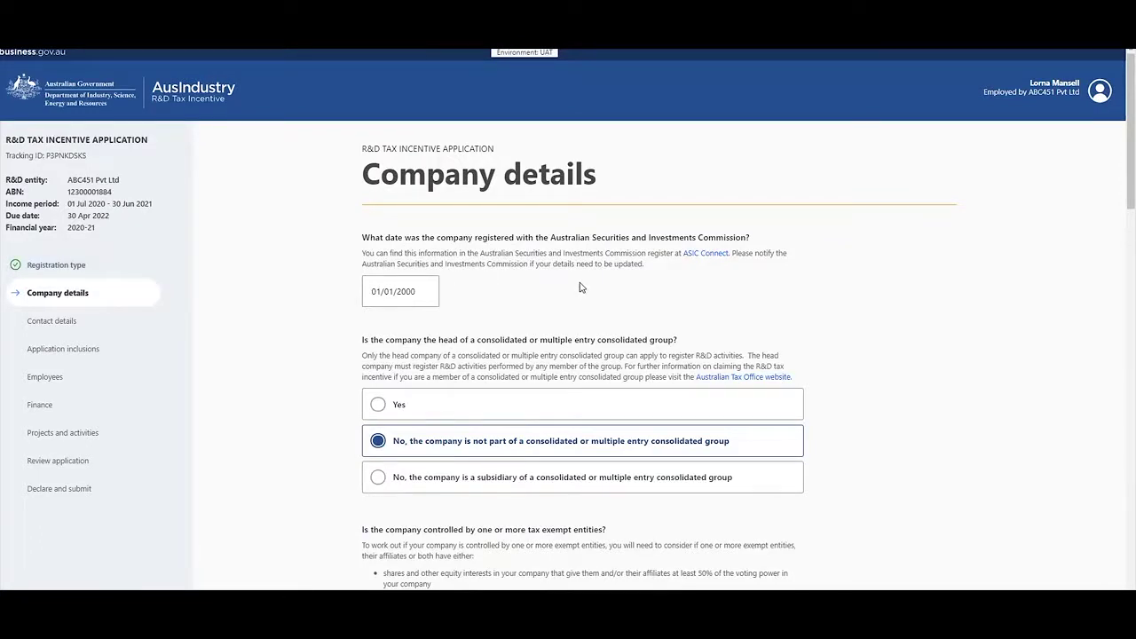
Review the prefilled company details through to the ANZSIC division and class, and save them to continue to the contact details
scroll(581, 287, "down", 1)
scroll(584, 287, "down", 1)
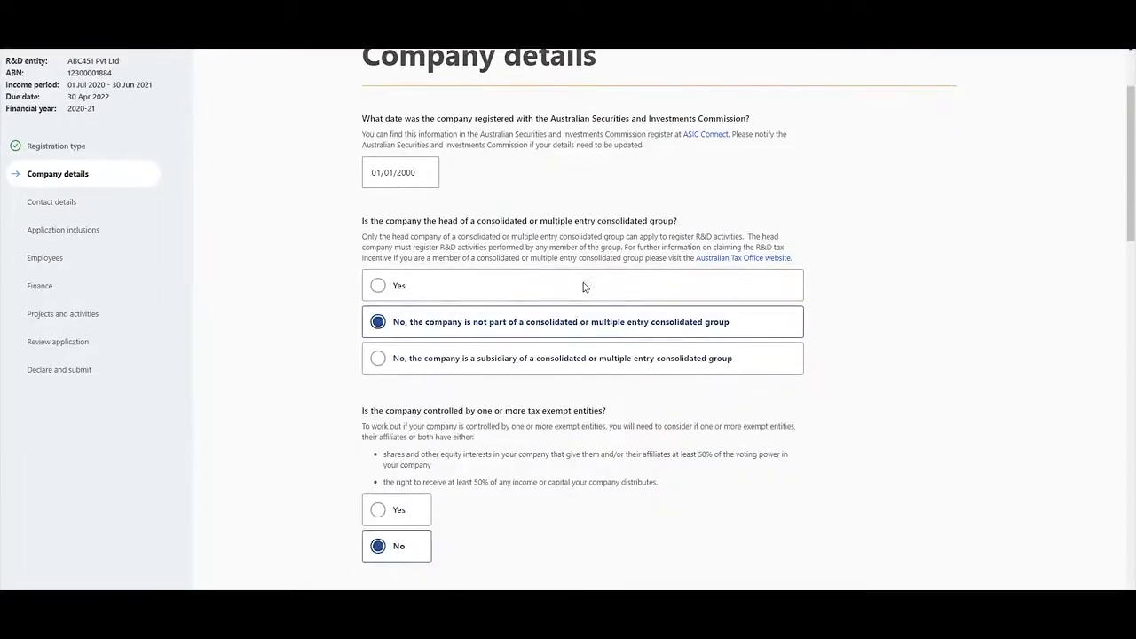
scroll(584, 286, "down", 3)
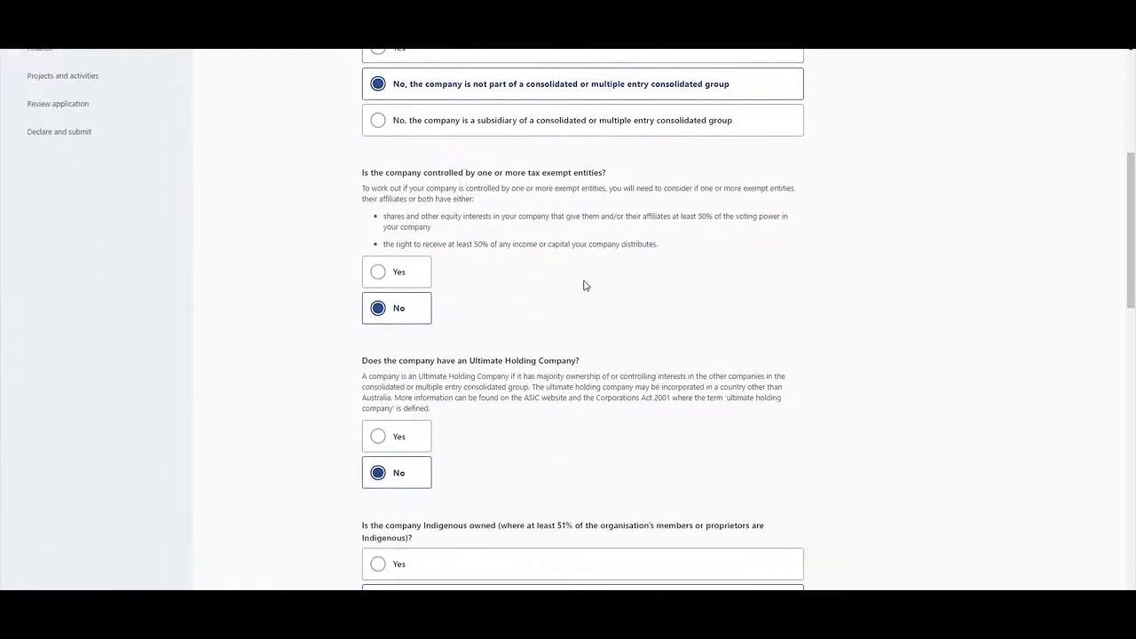
scroll(585, 284, "down", 4)
scroll(584, 283, "down", 4)
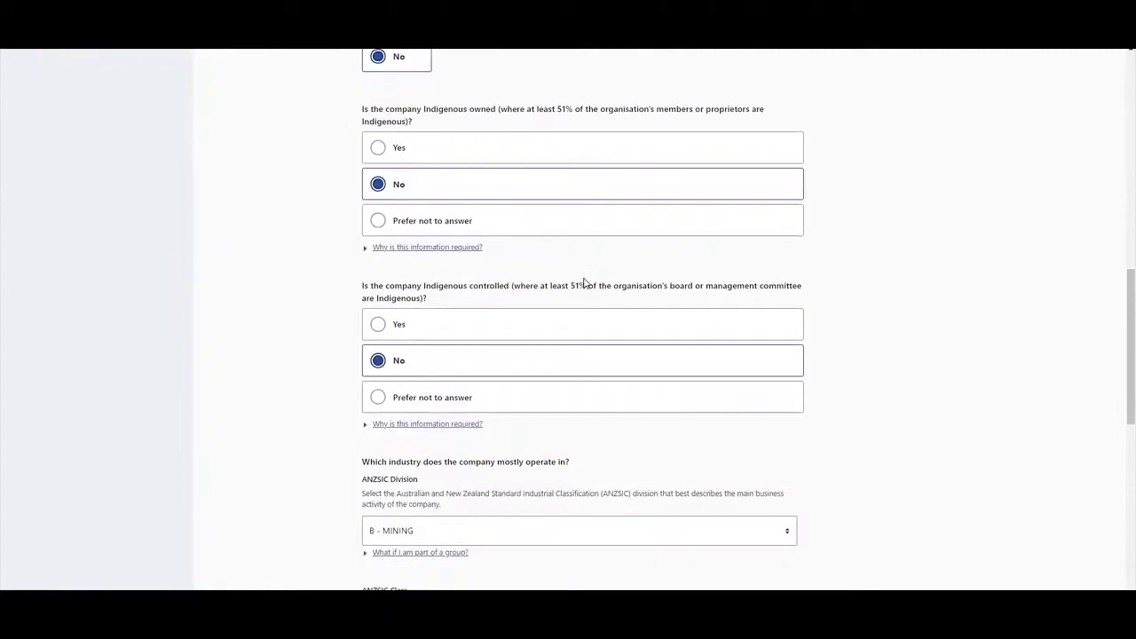
scroll(584, 283, "down", 1)
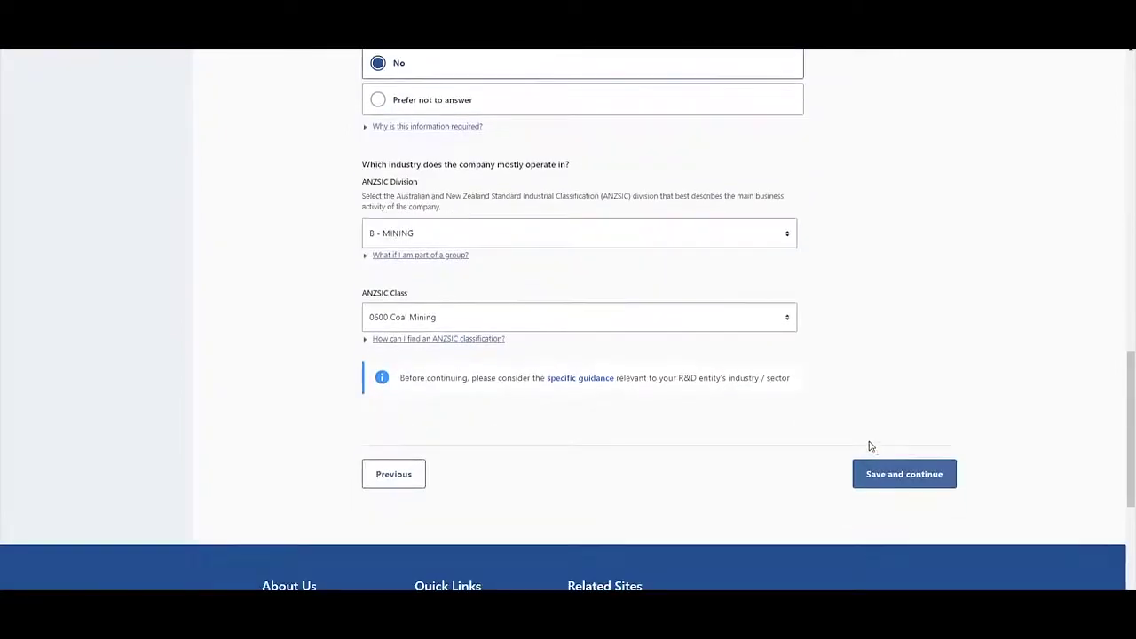
left_click(900, 476)
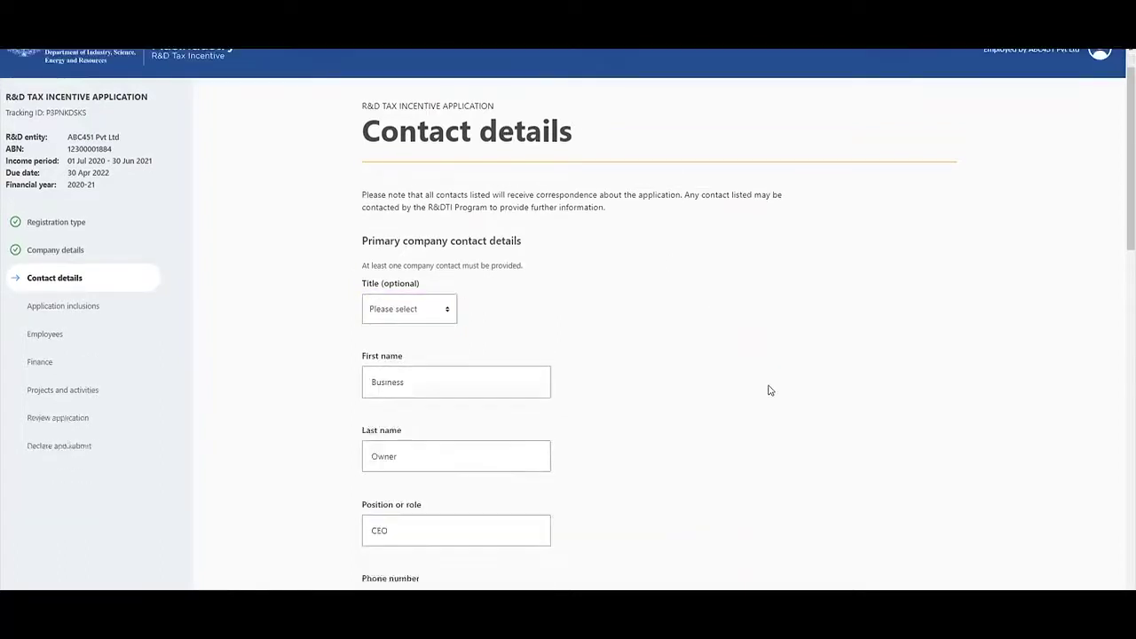
Review the prefilled primary company contact details down to the alternate contact and tax agent questions
scroll(771, 391, "down", 1)
scroll(771, 391, "down", 3)
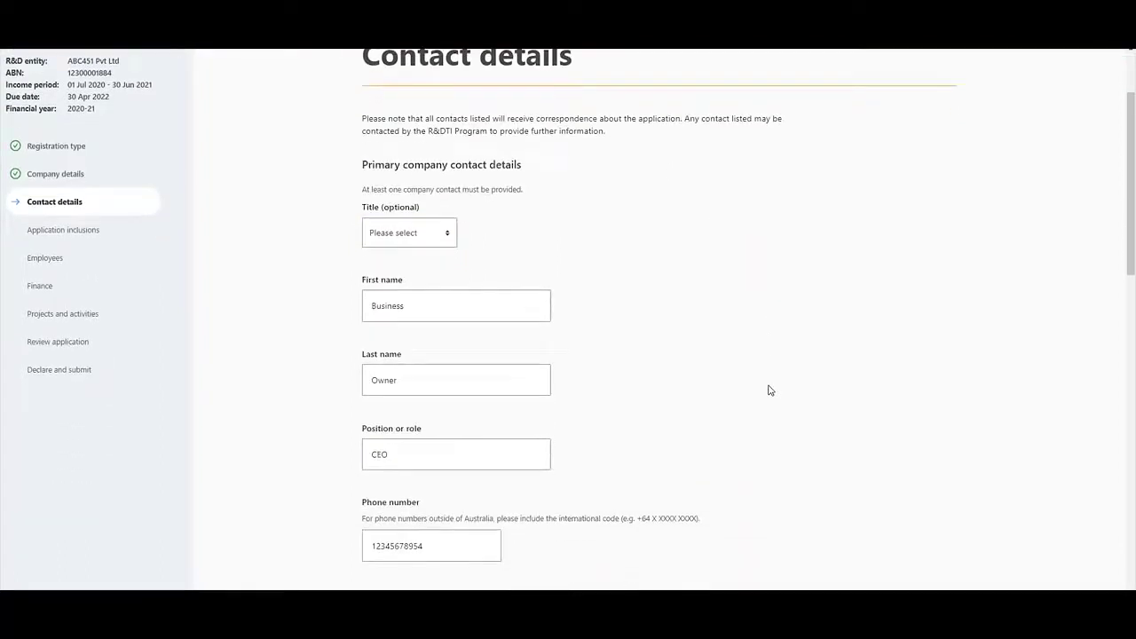
scroll(771, 389, "down", 1)
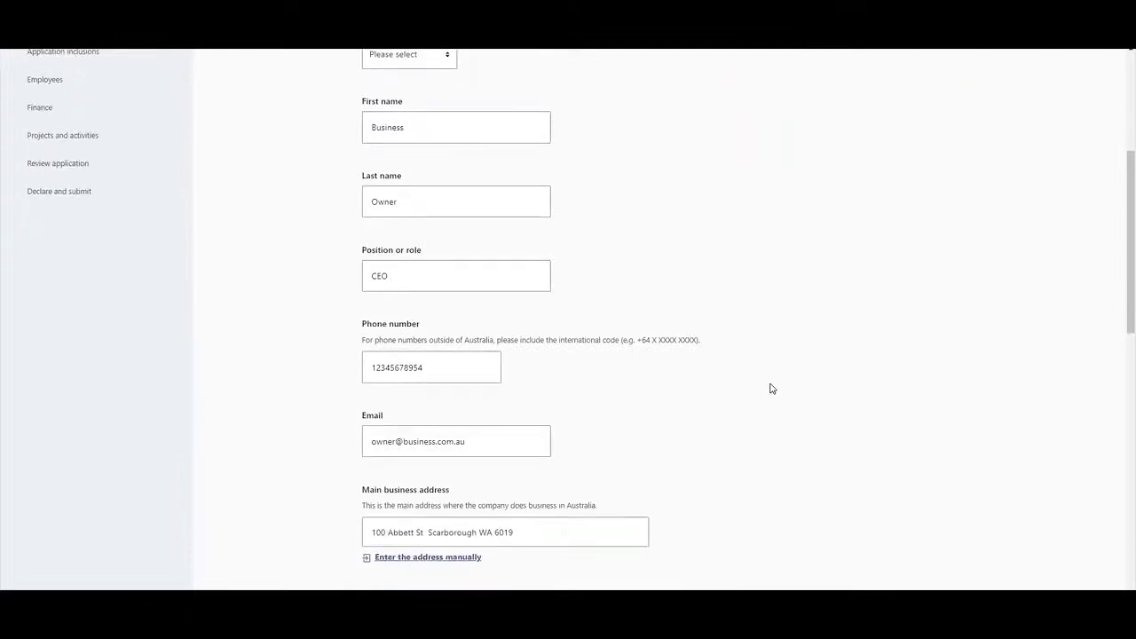
scroll(771, 389, "down", 4)
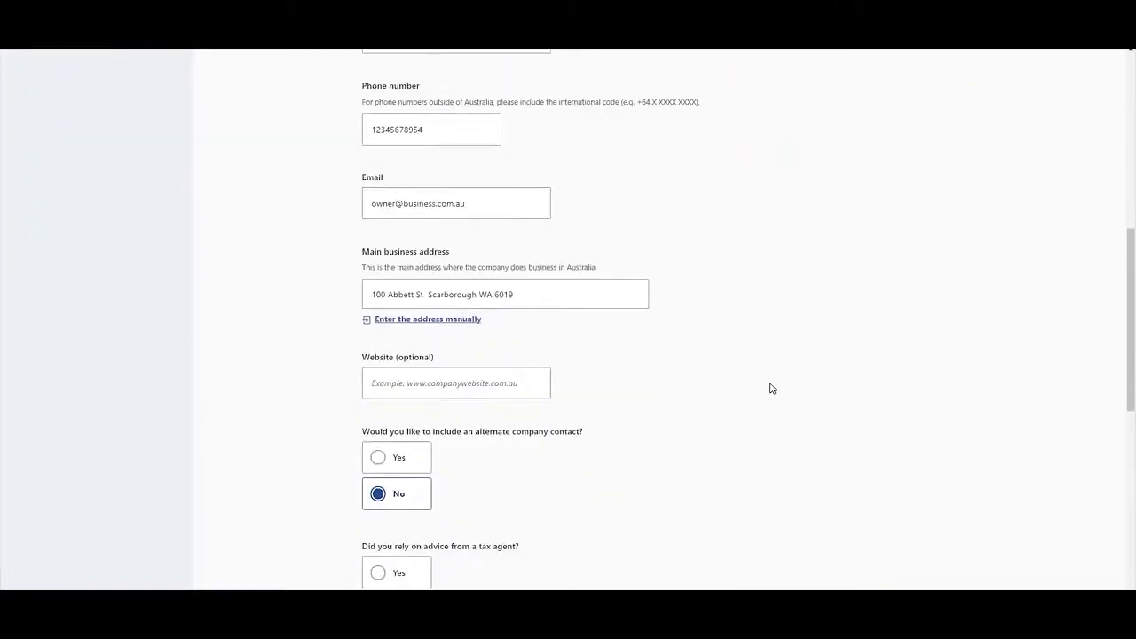
scroll(771, 389, "down", 2)
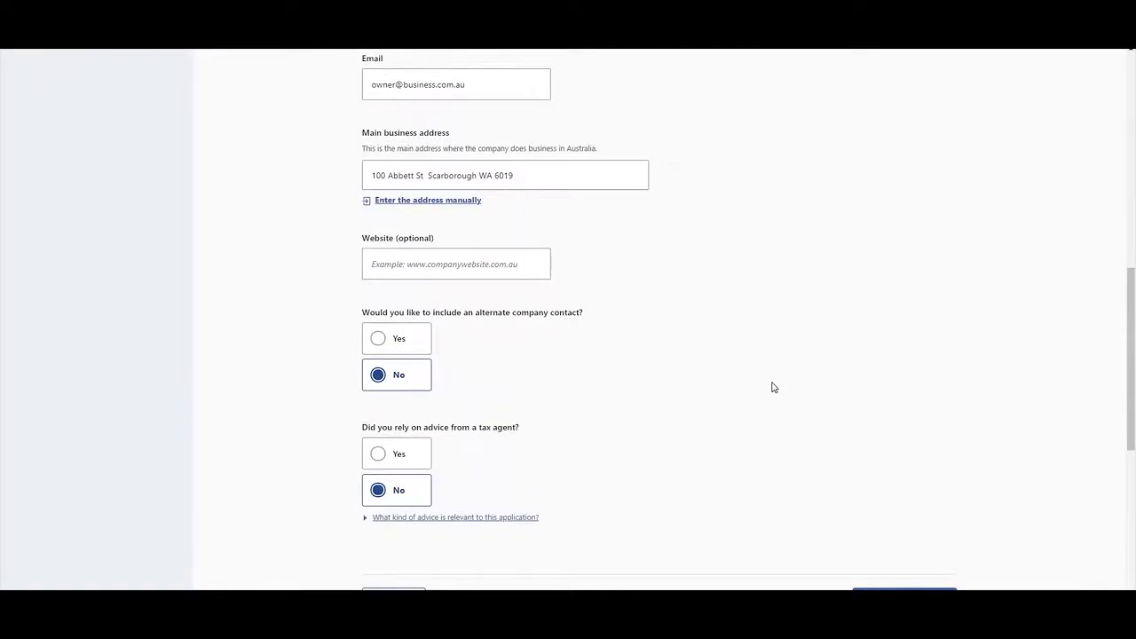
scroll(773, 387, "down", 1)
scroll(773, 387, "down", 1)
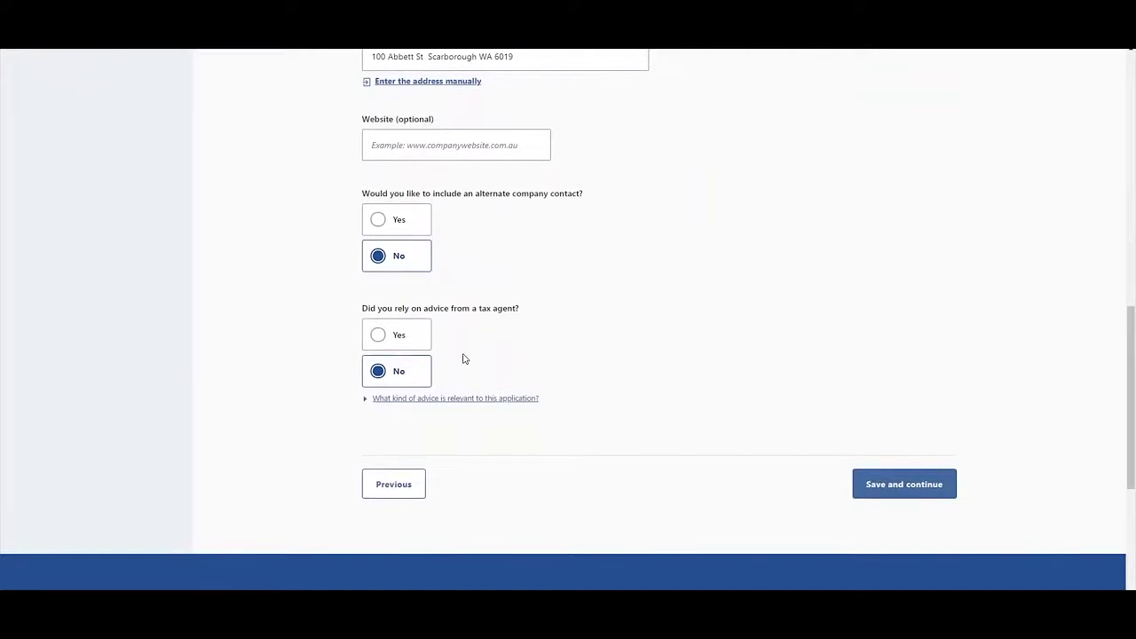
Answer Yes to relying on tax agent advice and examine the primary tax agent contact fields
left_click(379, 336)
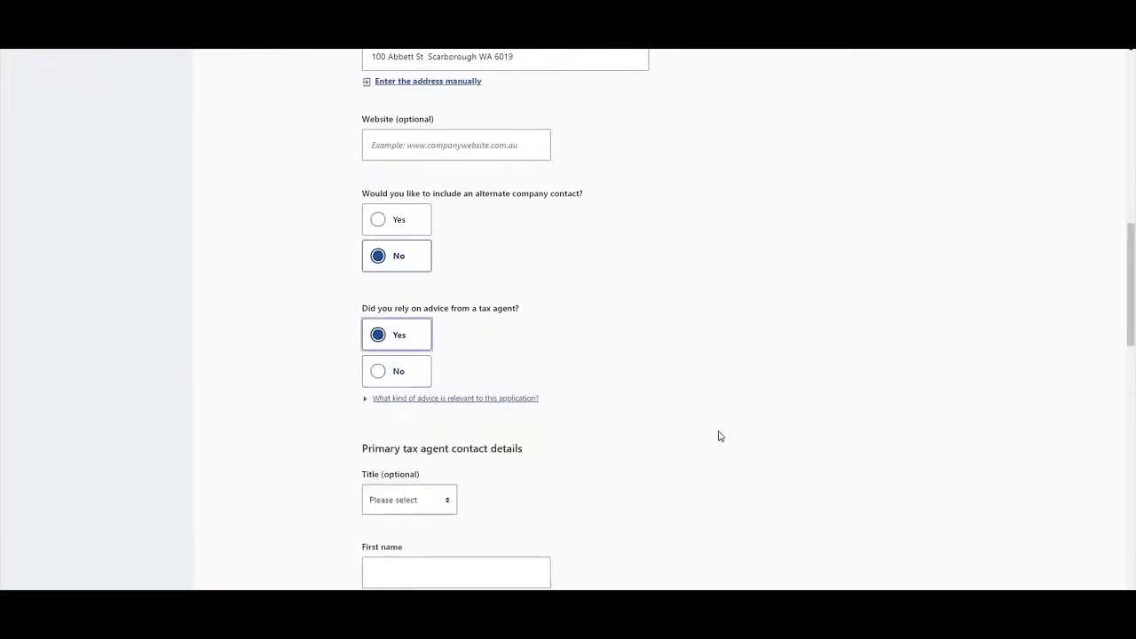
scroll(719, 436, "down", 2)
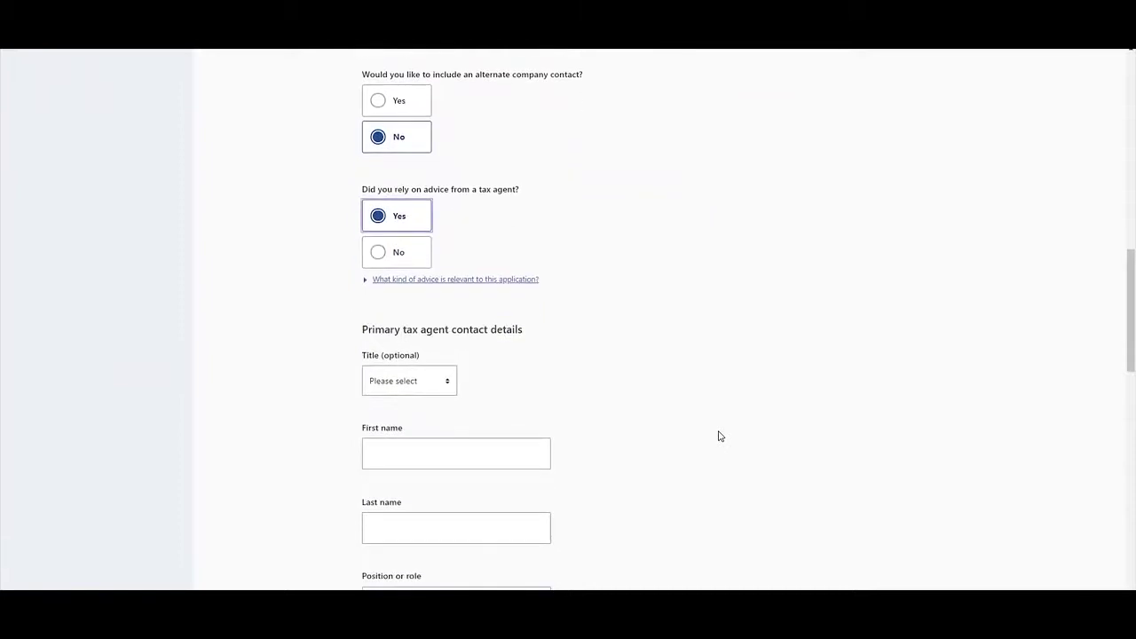
scroll(720, 436, "down", 2)
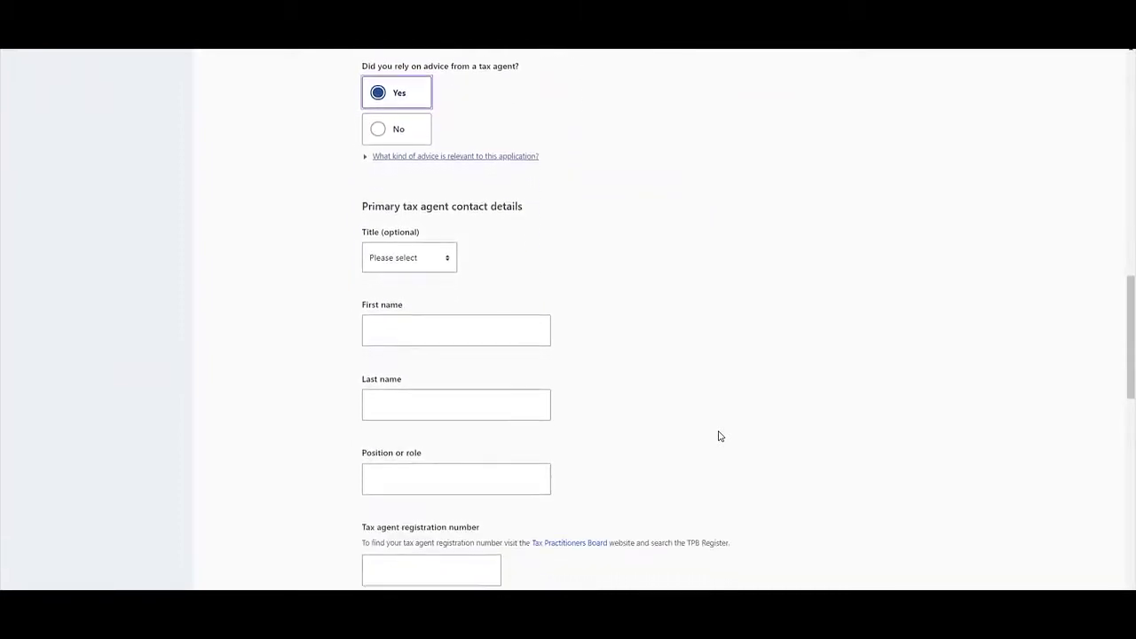
scroll(720, 436, "down", 1)
scroll(719, 436, "down", 3)
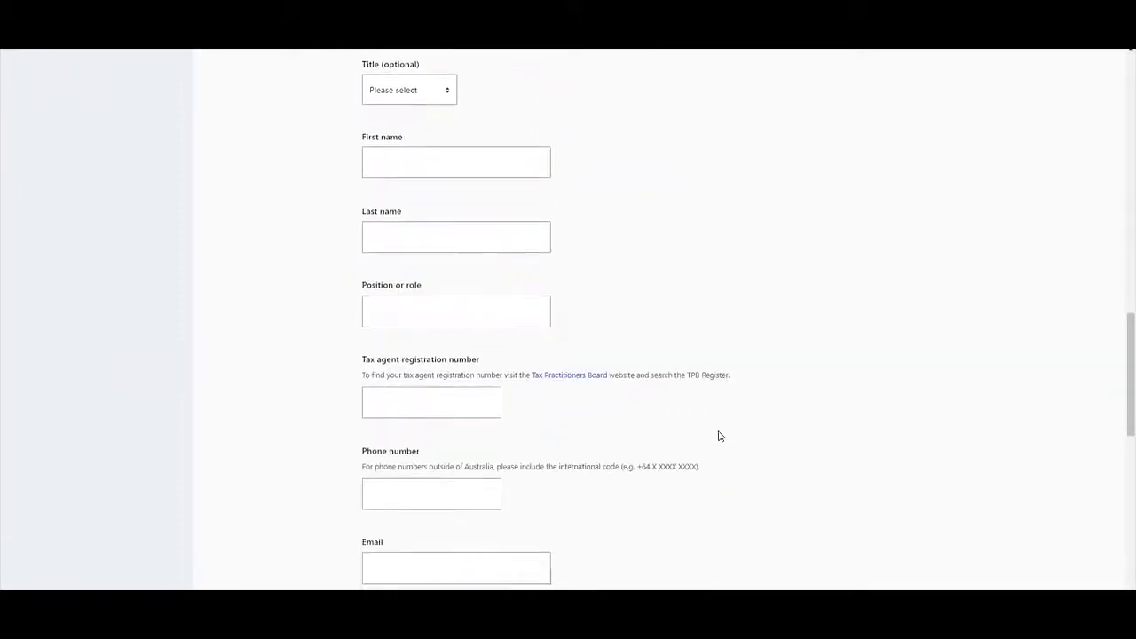
scroll(720, 436, "down", 1)
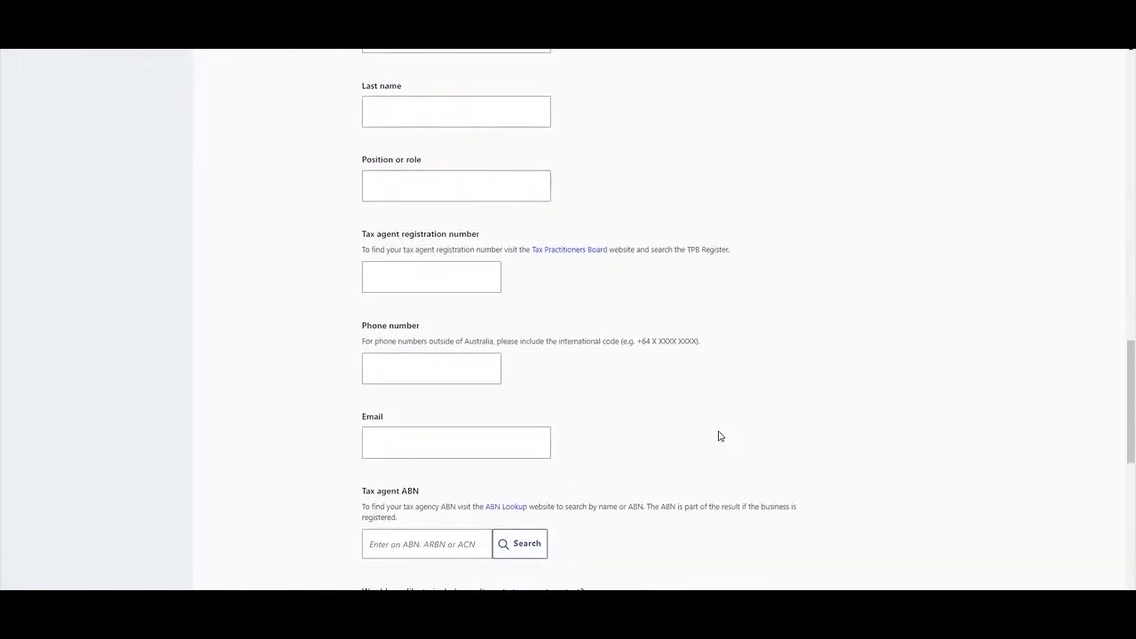
scroll(720, 436, "down", 2)
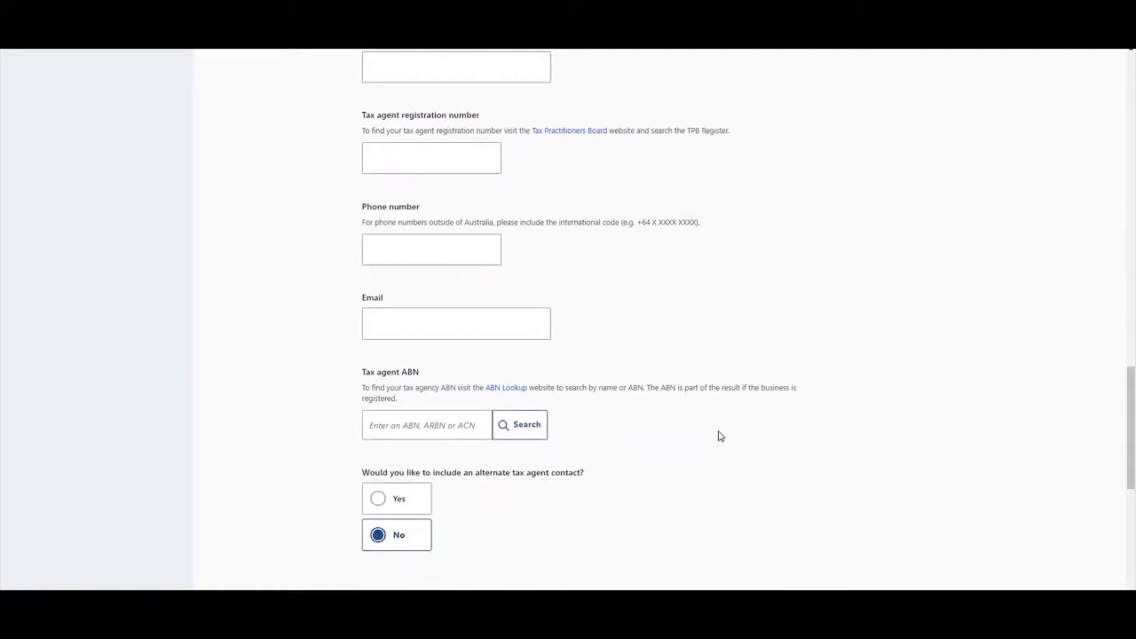
Set the tax agent advice answer back to No and save the contact details to continue to the application inclusions
scroll(720, 436, "up", 5)
scroll(720, 431, "up", 3)
left_click(379, 194)
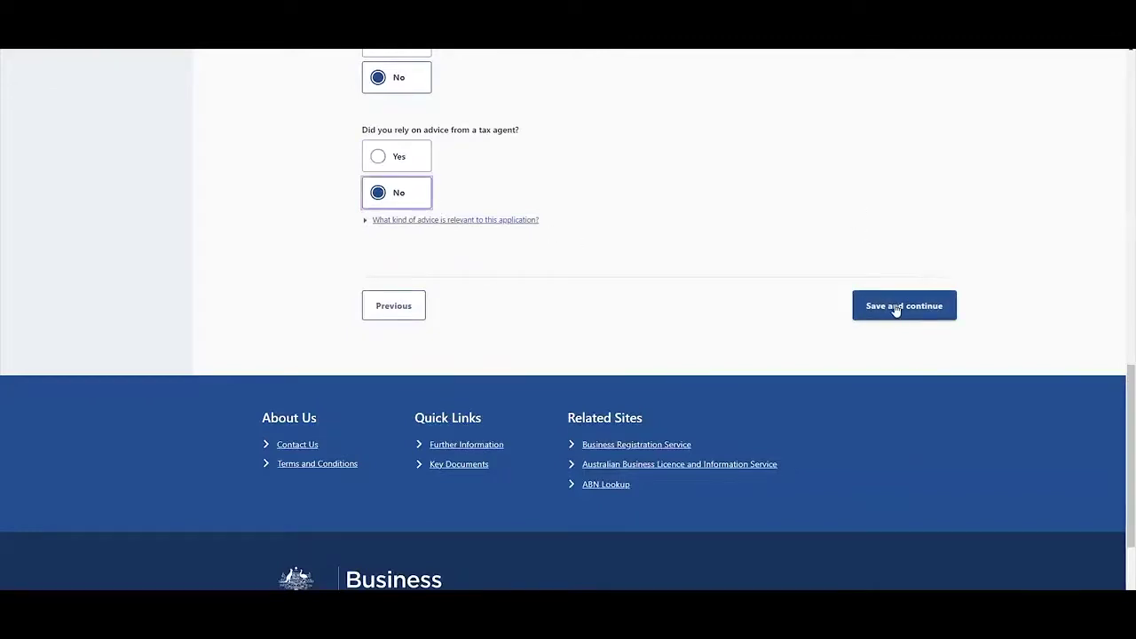
scroll(897, 306, "down", 2)
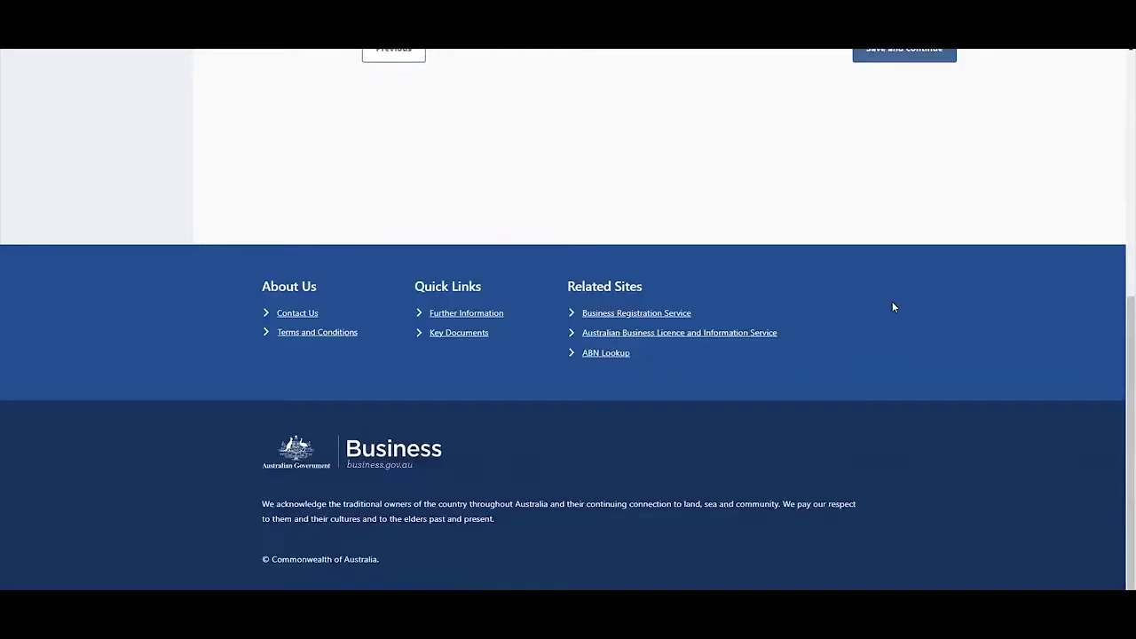
left_click(904, 54)
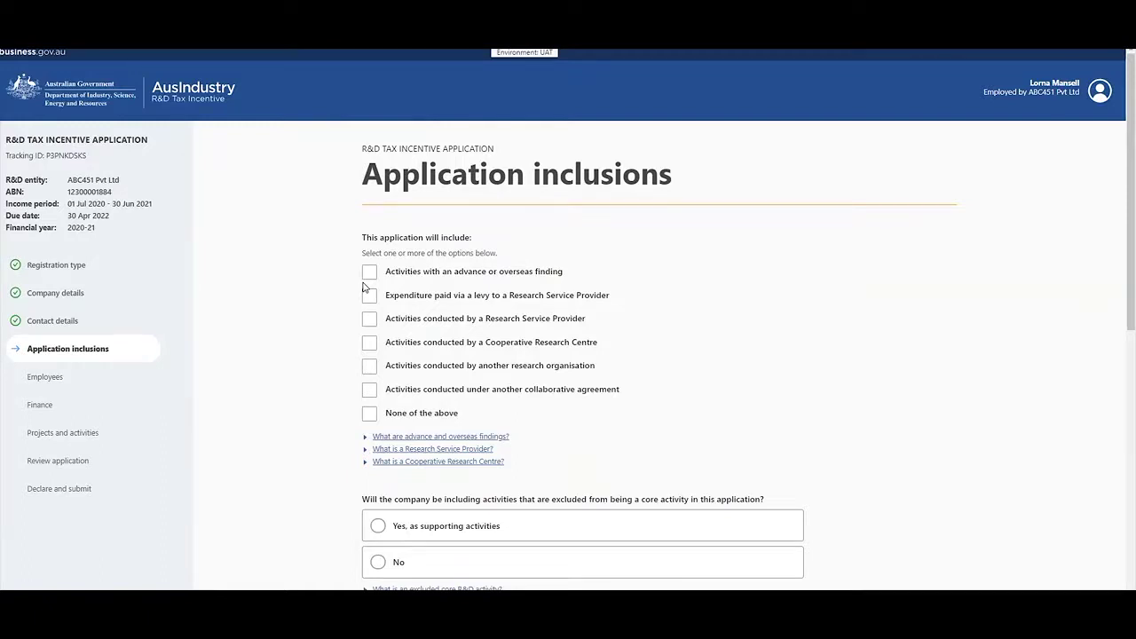
Select "None of the above" for the application inclusions and view the help on advance and overseas findings and on Research Service Providers
left_click(369, 415)
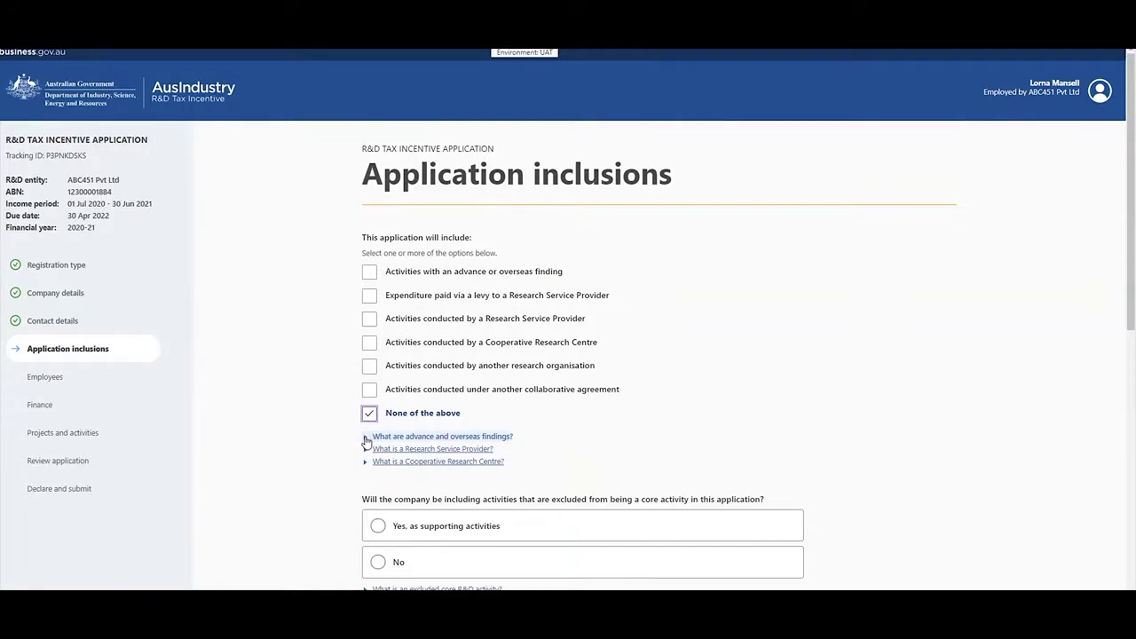
left_click(366, 440)
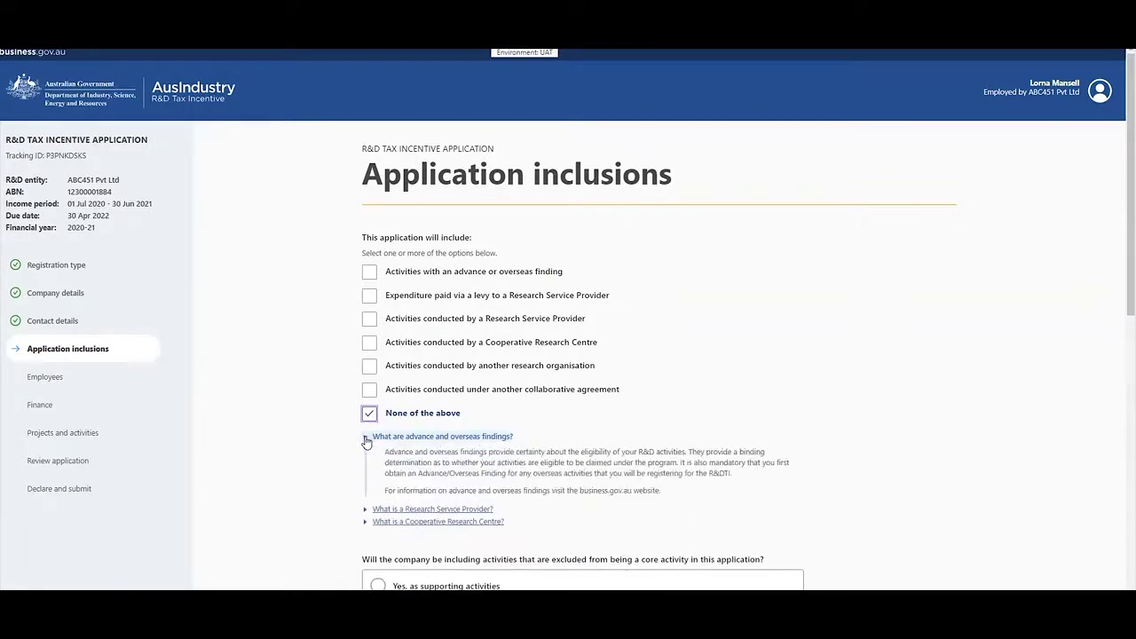
left_click(366, 440)
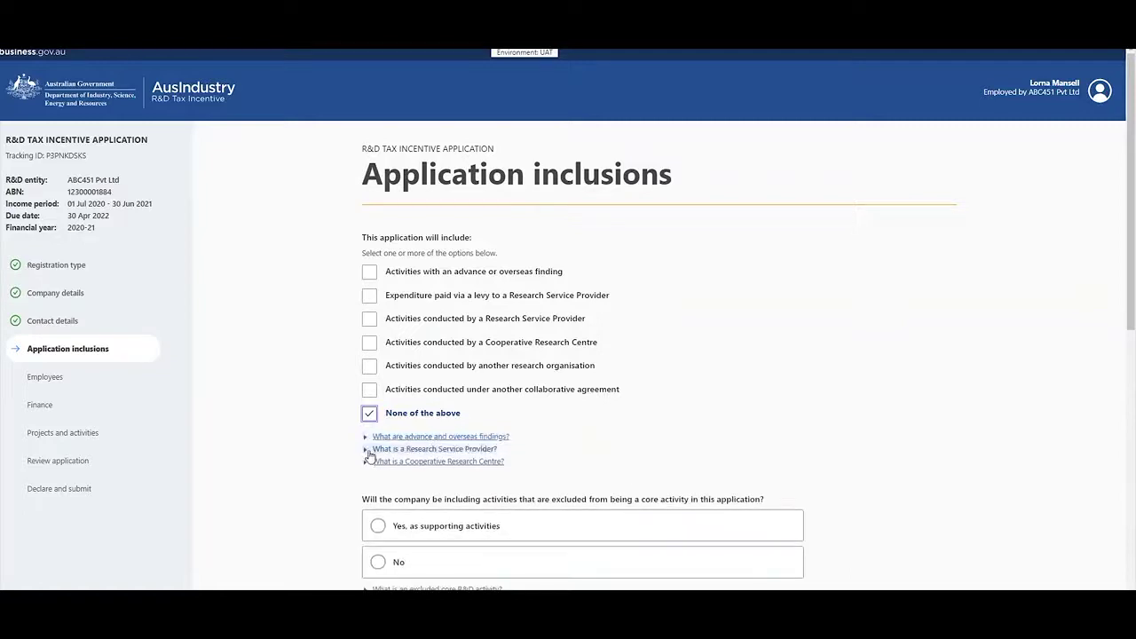
left_click(366, 453)
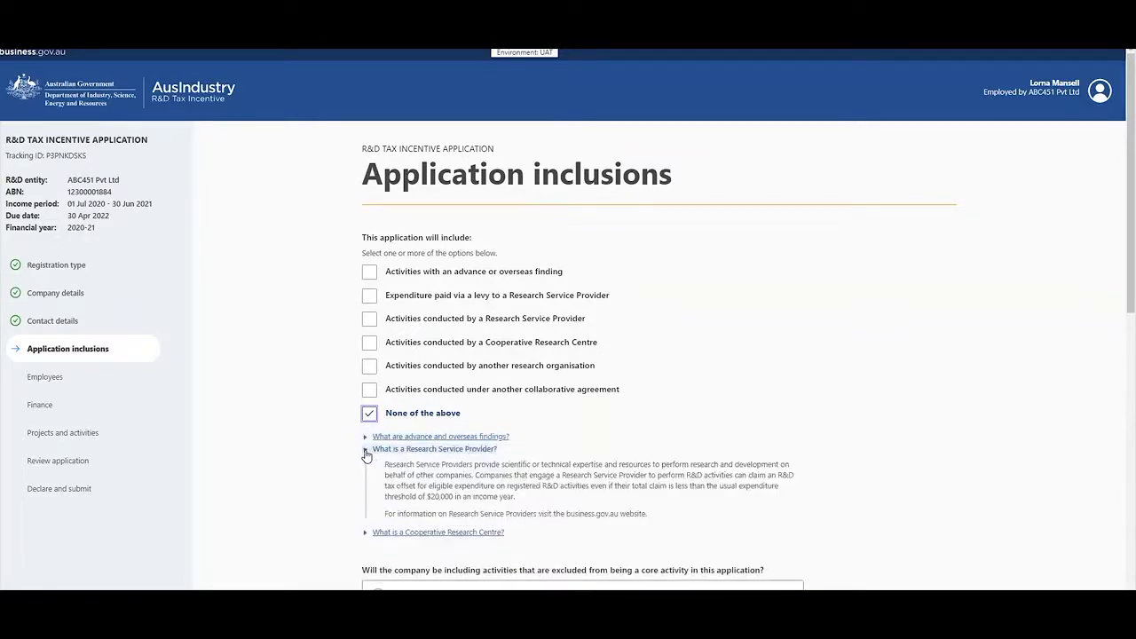
left_click(366, 453)
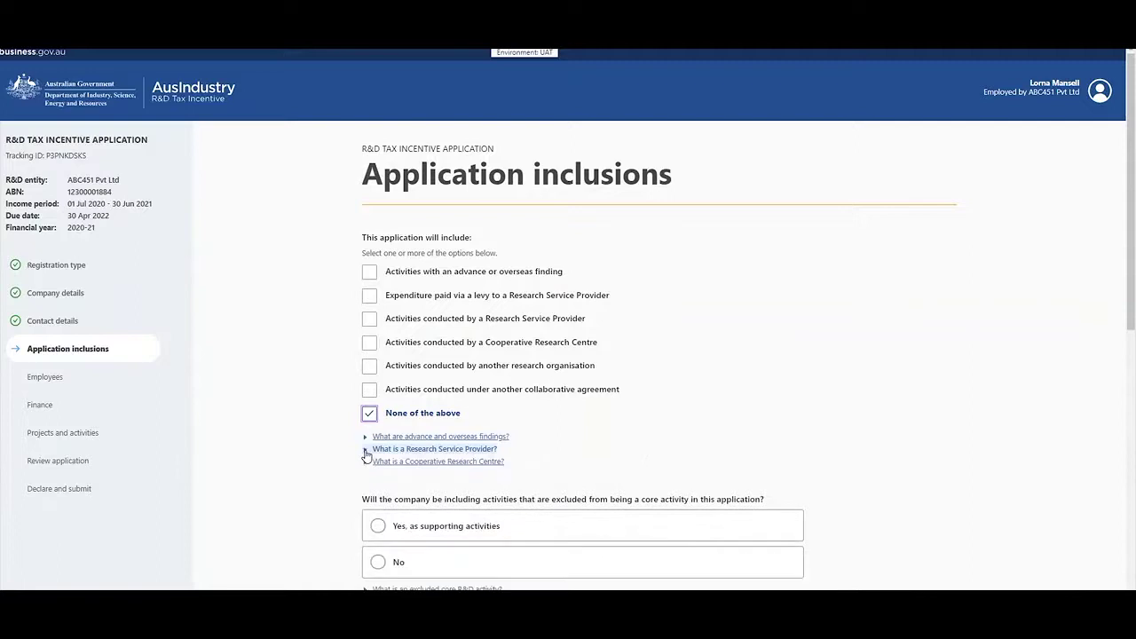
scroll(769, 499, "down", 1)
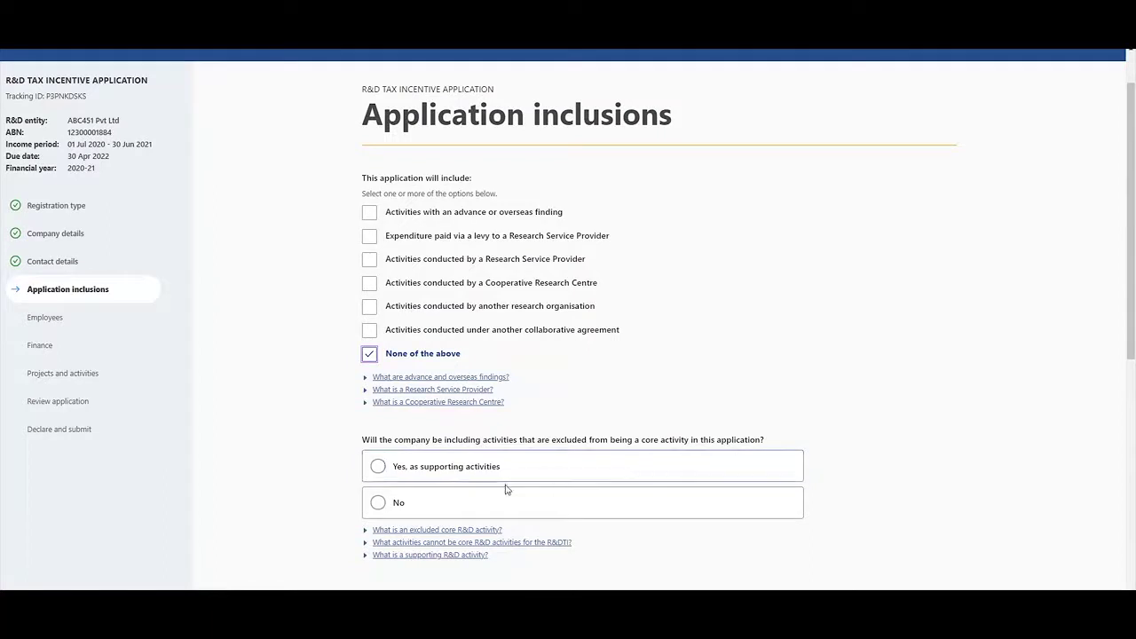
Answer No to including activities excluded from being core, then save the inclusions and the employee figures of 10 total and 2.5 engaged in R&D
left_click(378, 504)
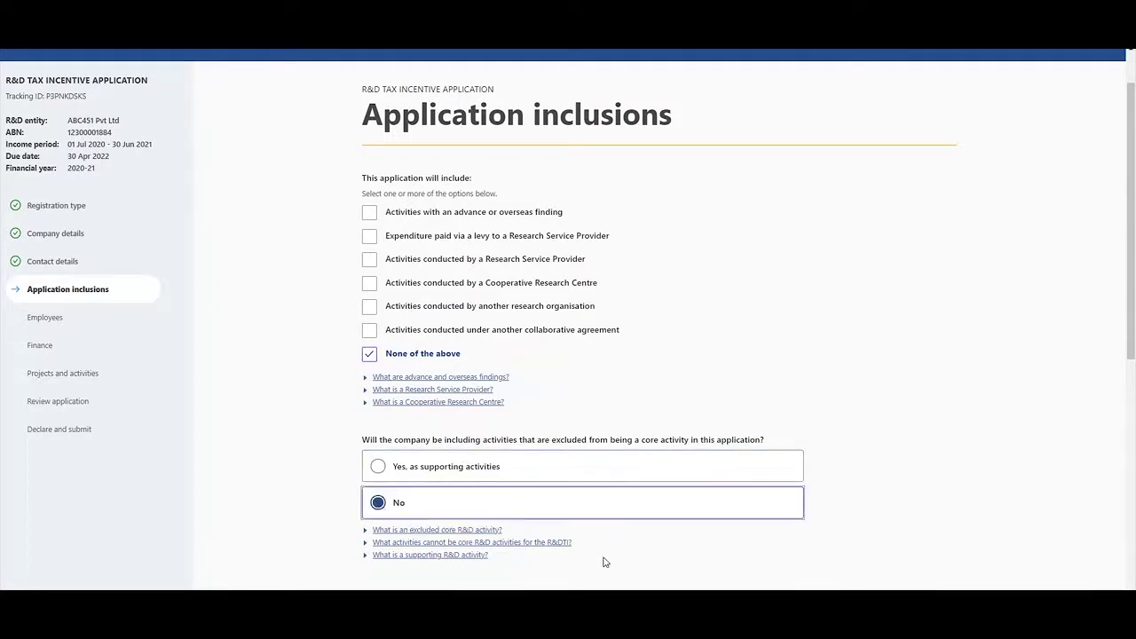
scroll(677, 571, "down", 2)
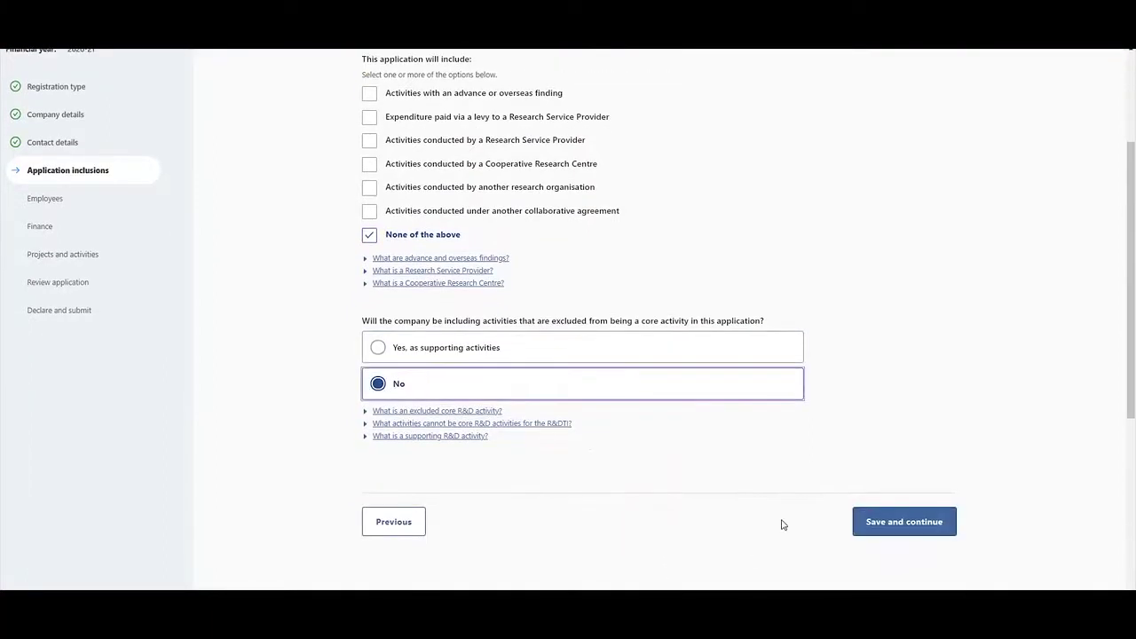
left_click(919, 522)
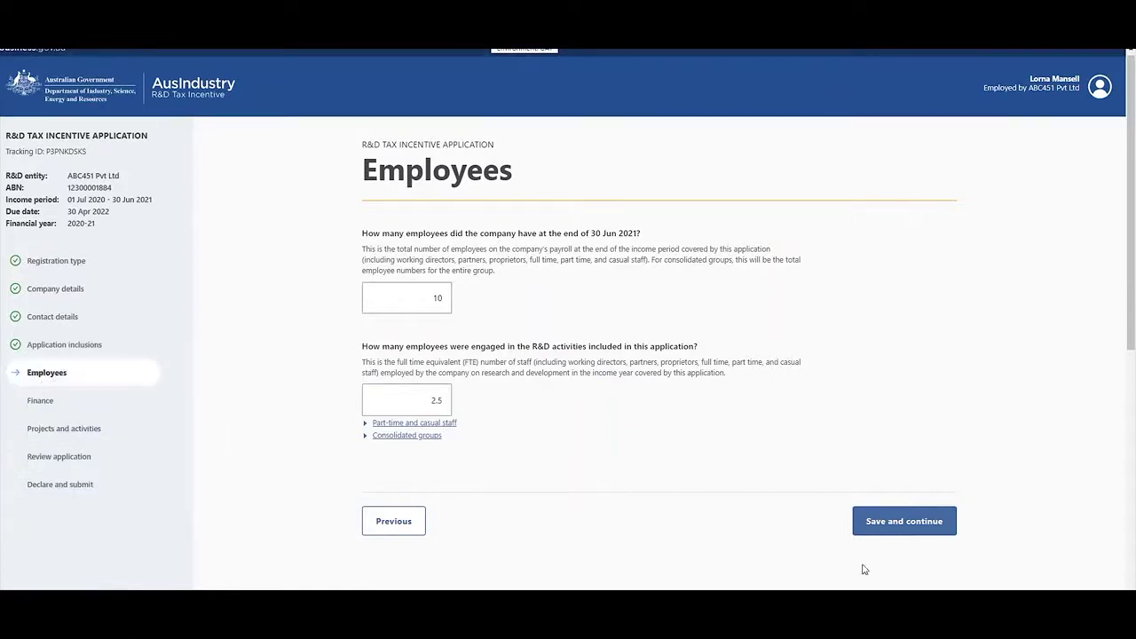
left_click(926, 526)
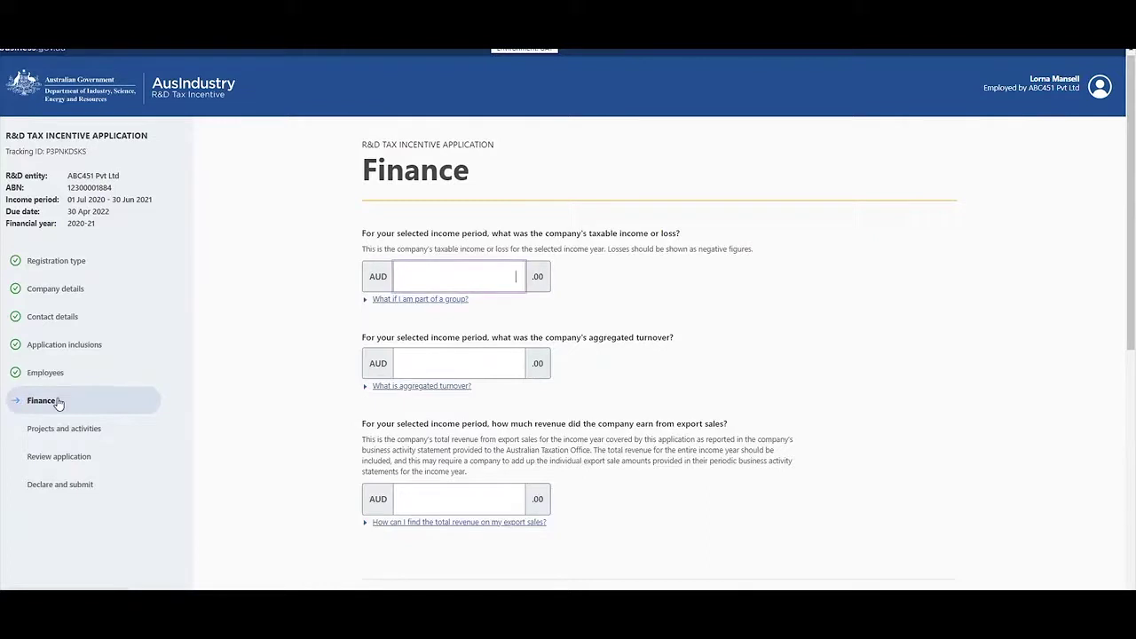
Skip the finance questions and add a project named "Project 1" under projects and activities, saving it with the other fields blank
left_click(57, 429)
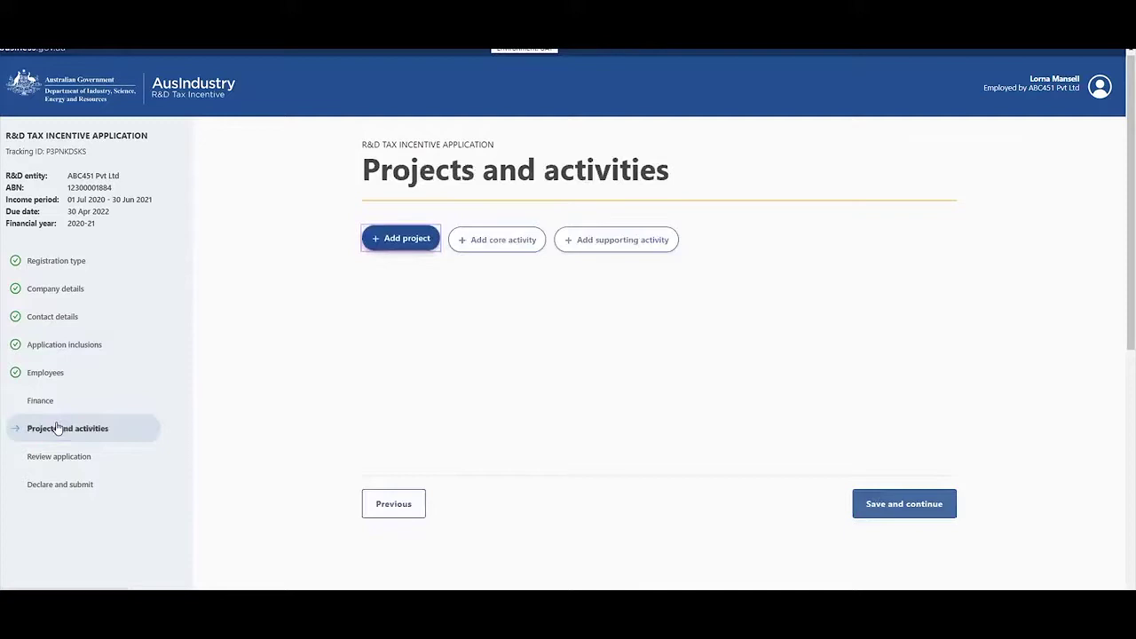
left_click(401, 248)
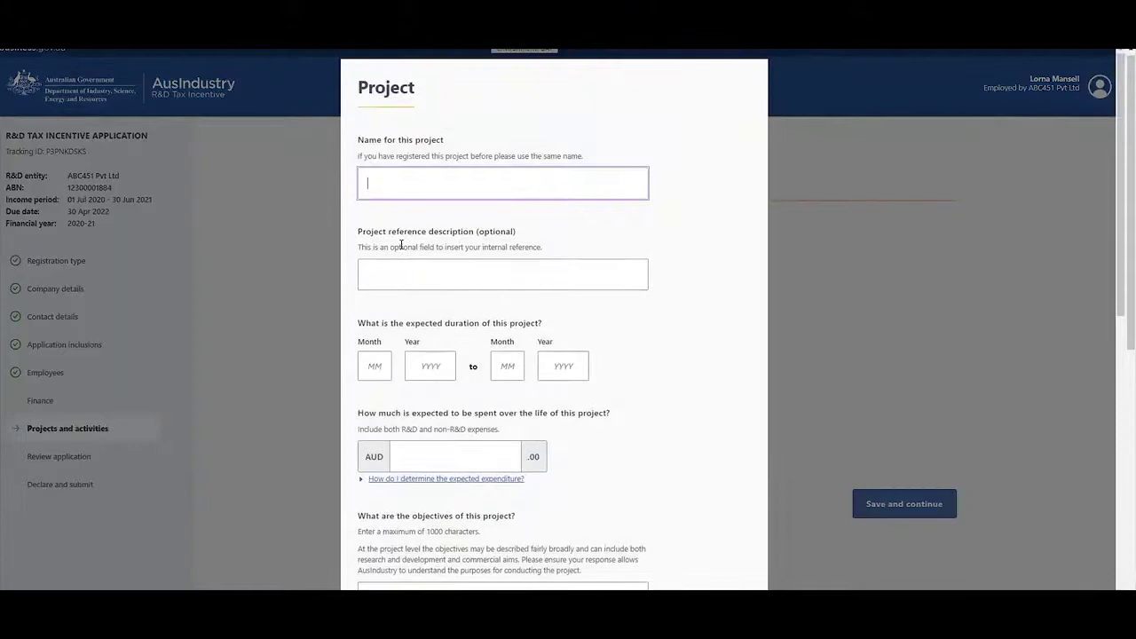
type("Project 1")
scroll(674, 294, "down", 3)
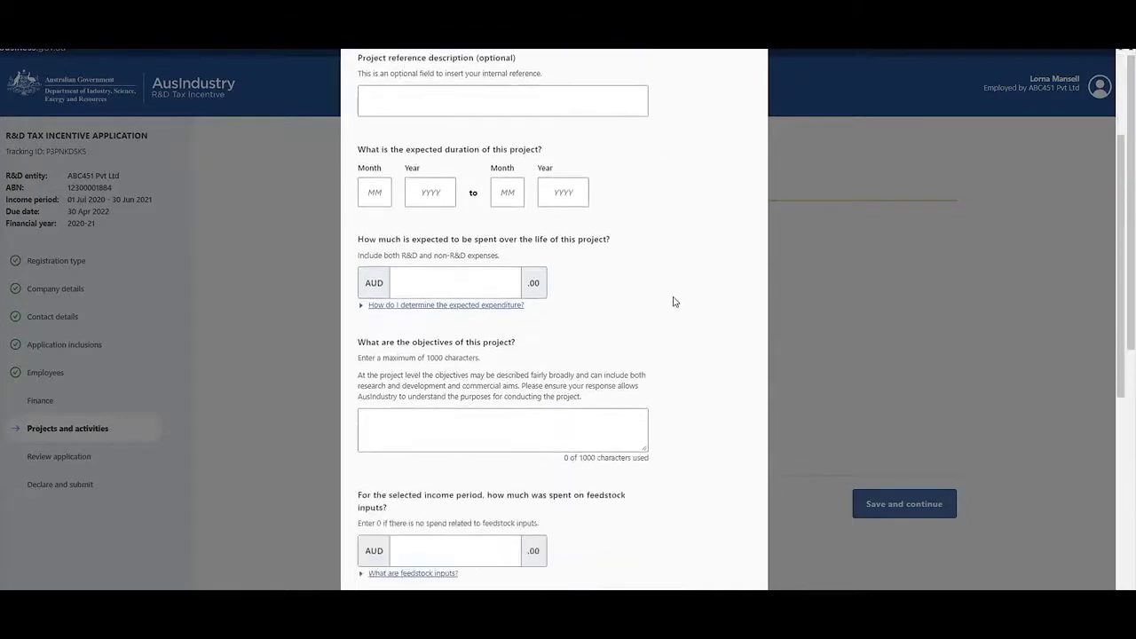
scroll(672, 308, "down", 4)
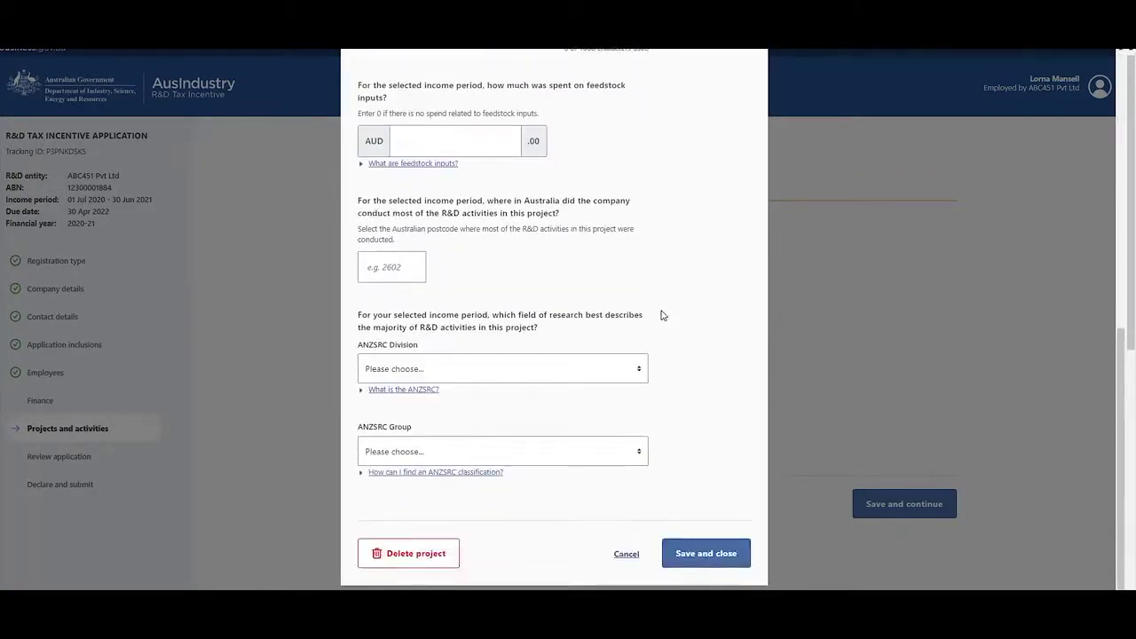
left_click(701, 554)
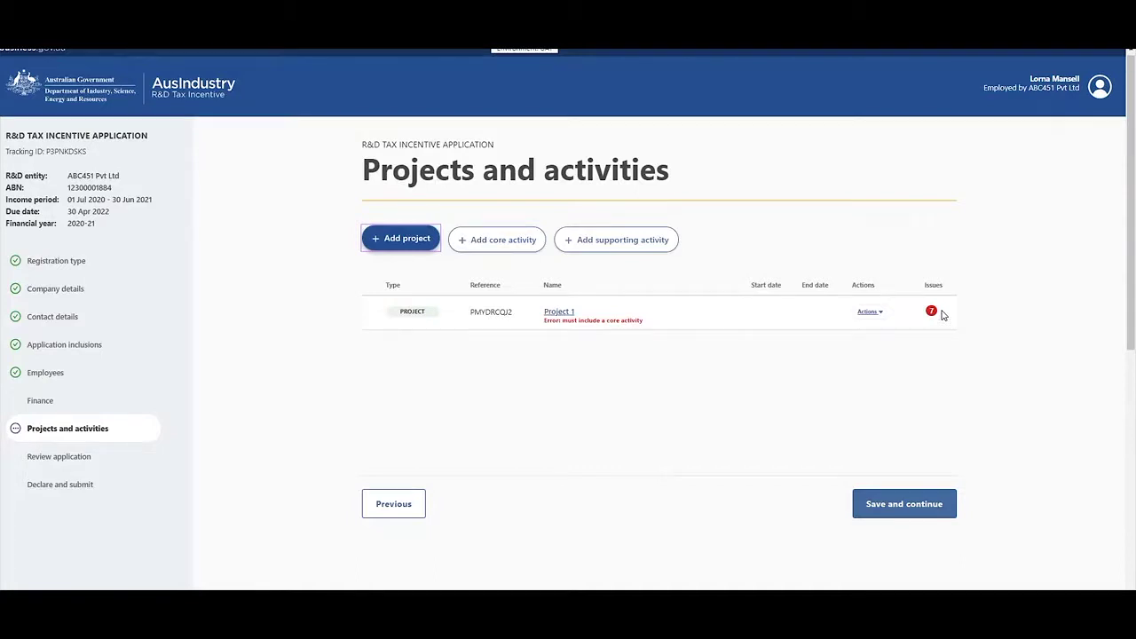
Add a core activity named "Core 1" and save it without choosing a related project or answering its remaining questions
left_click(498, 239)
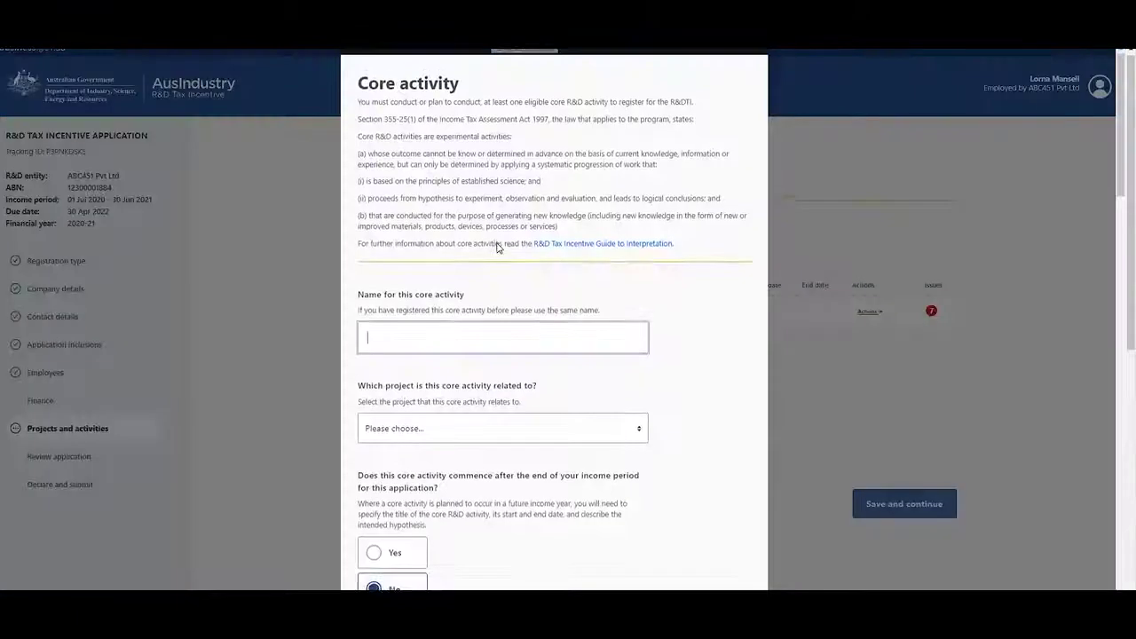
type("Core")
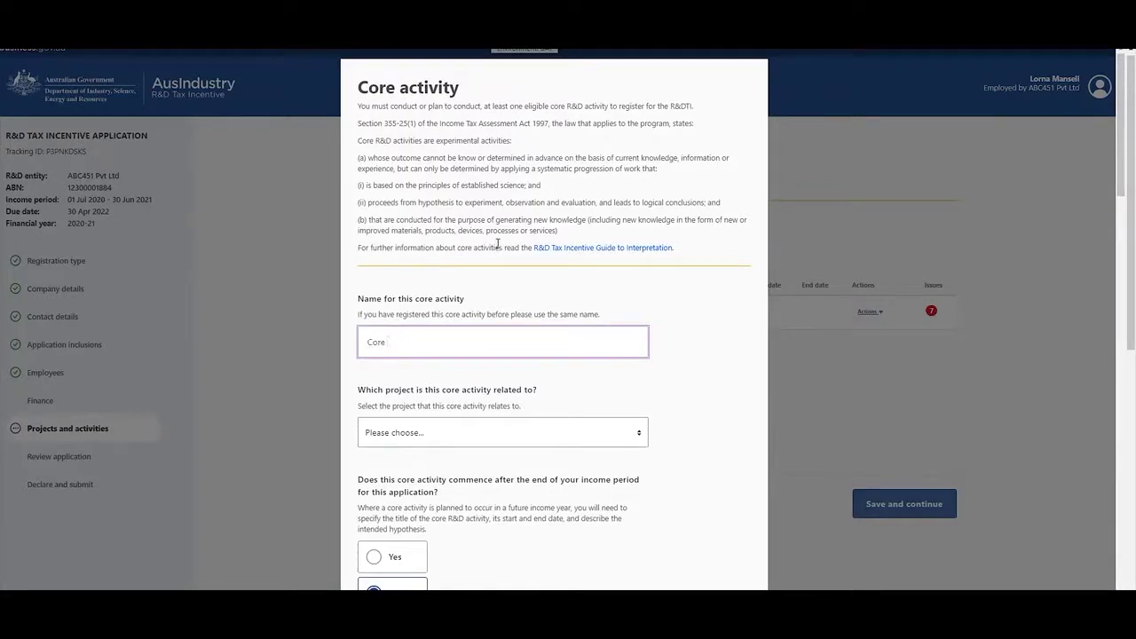
type(" 1")
scroll(697, 354, "down", 1)
scroll(697, 353, "down", 5)
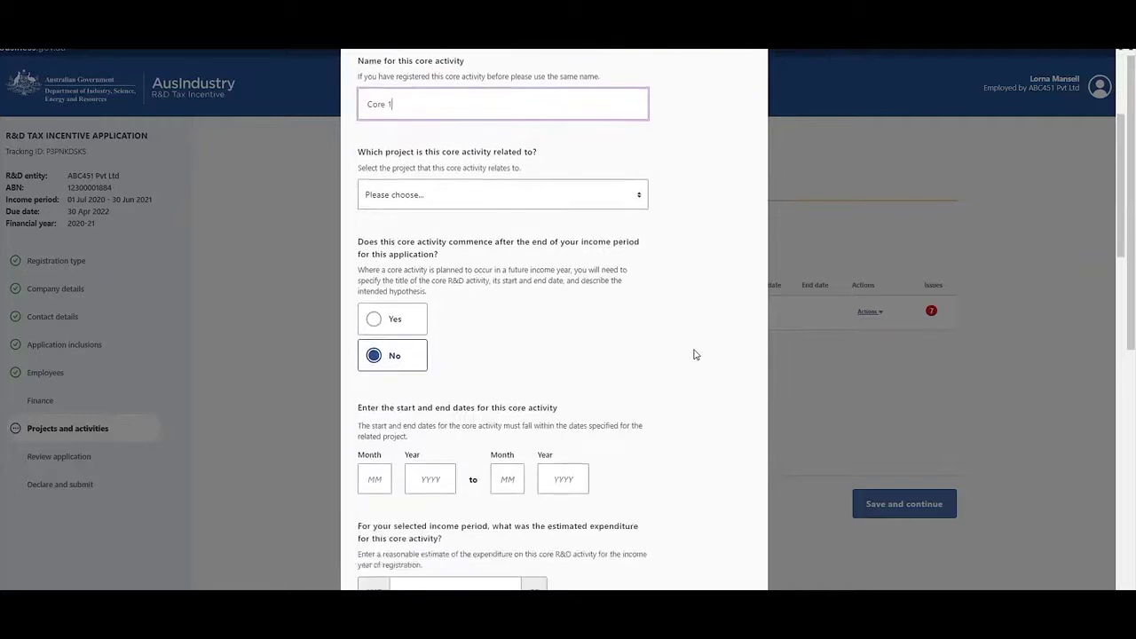
scroll(697, 357, "down", 10)
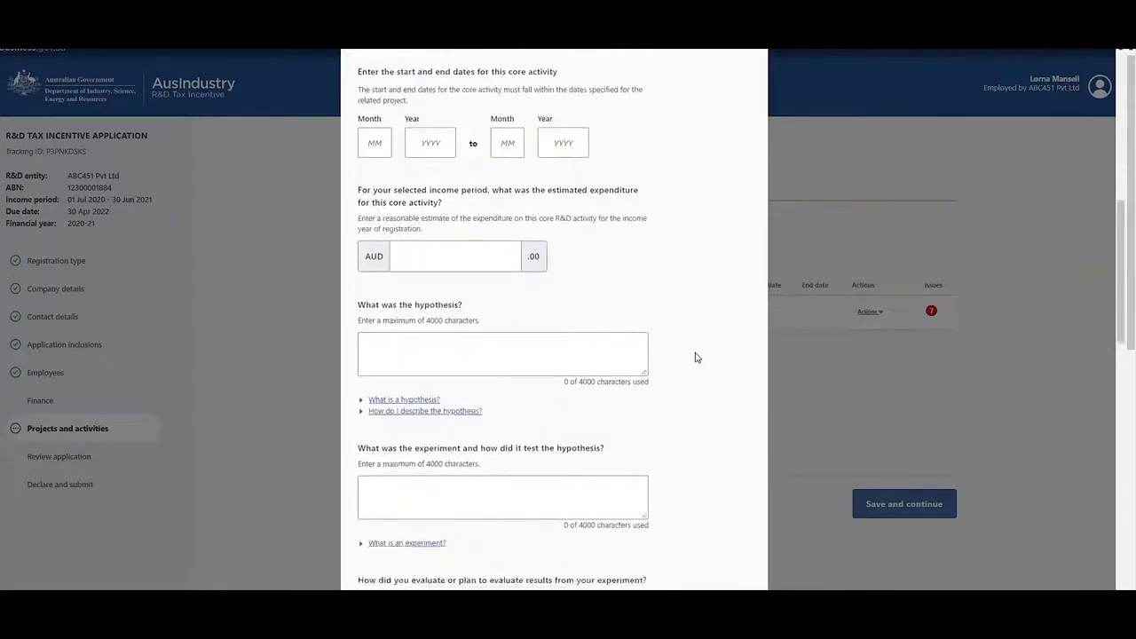
scroll(695, 361, "down", 3)
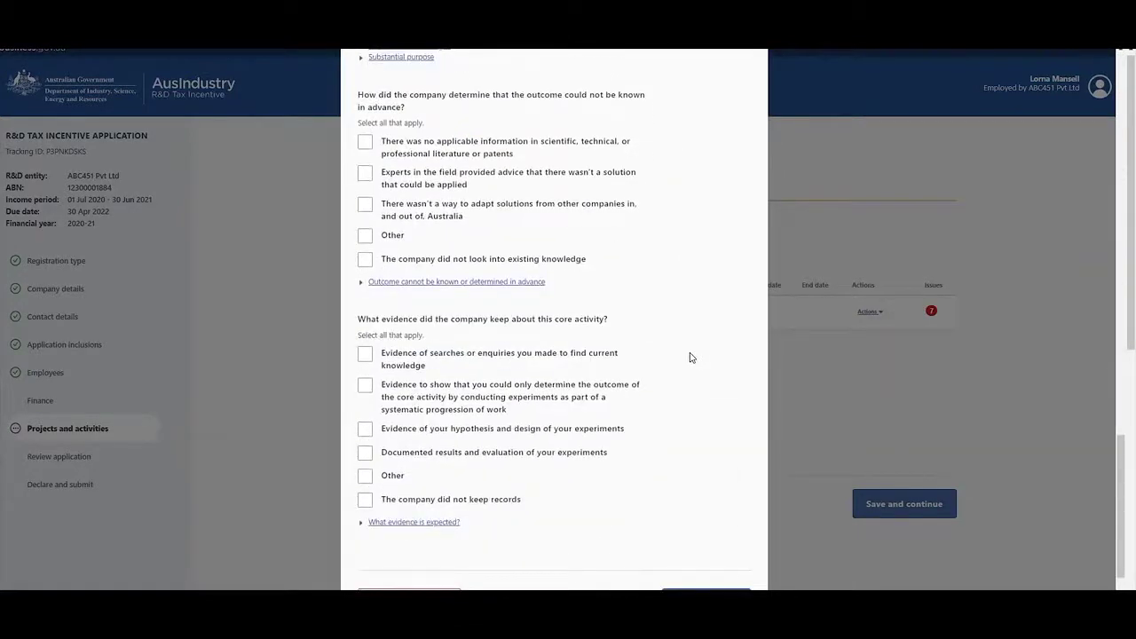
left_click(697, 555)
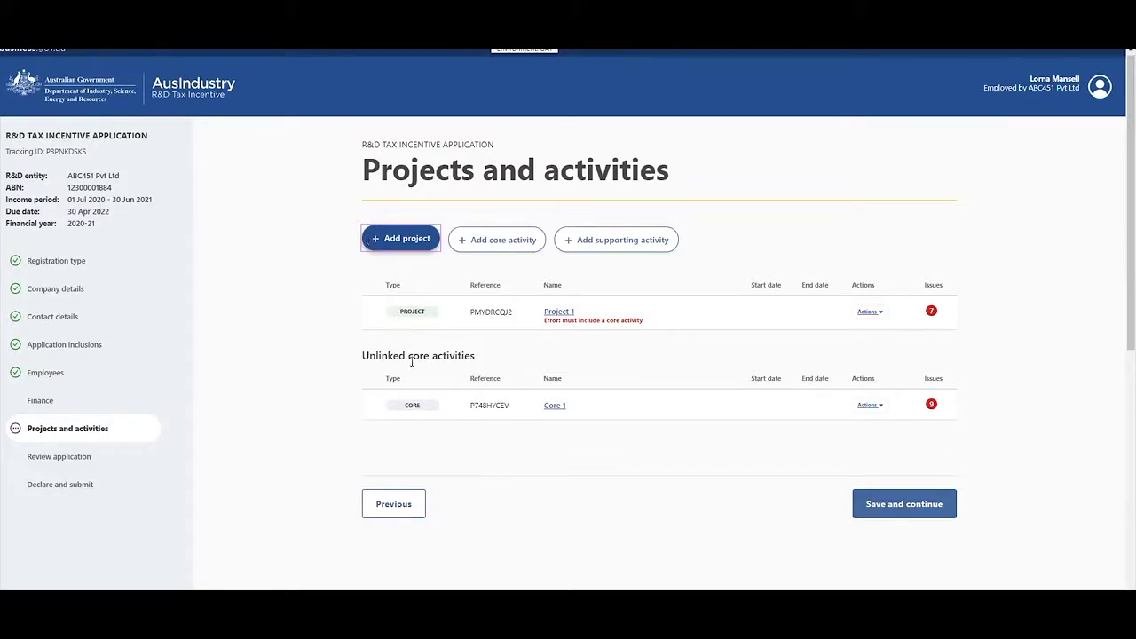
Link the core activity "Core 1" to "Project 1", look through its remaining questions, and save it
left_click(553, 407)
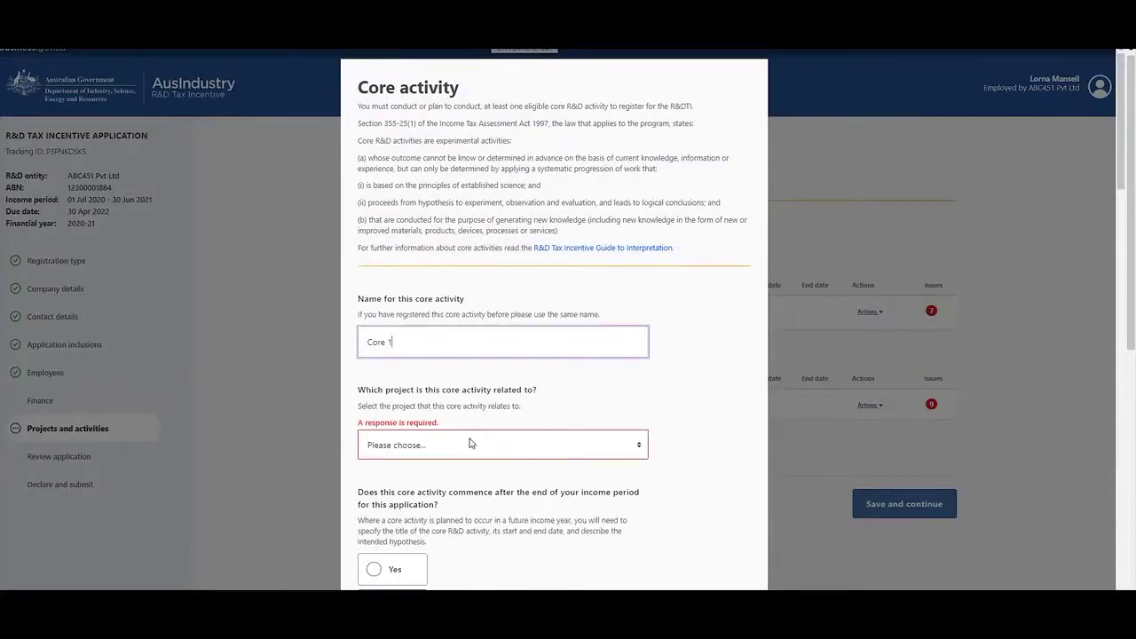
left_click(471, 443)
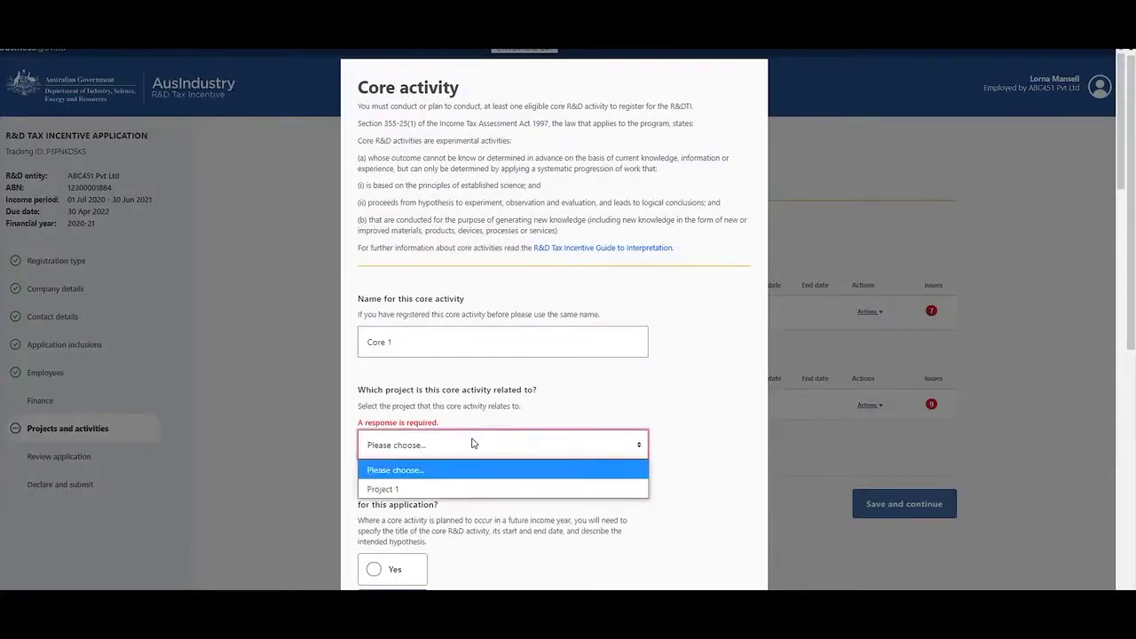
left_click(458, 488)
scroll(711, 493, "down", 1)
scroll(715, 493, "down", 1)
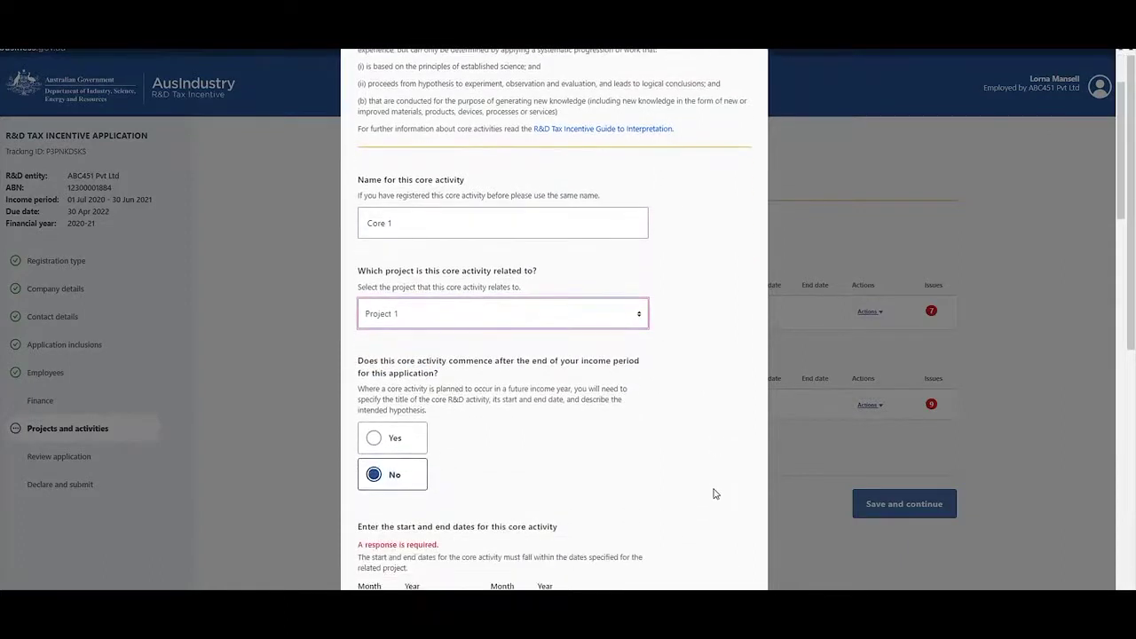
scroll(718, 493, "down", 2)
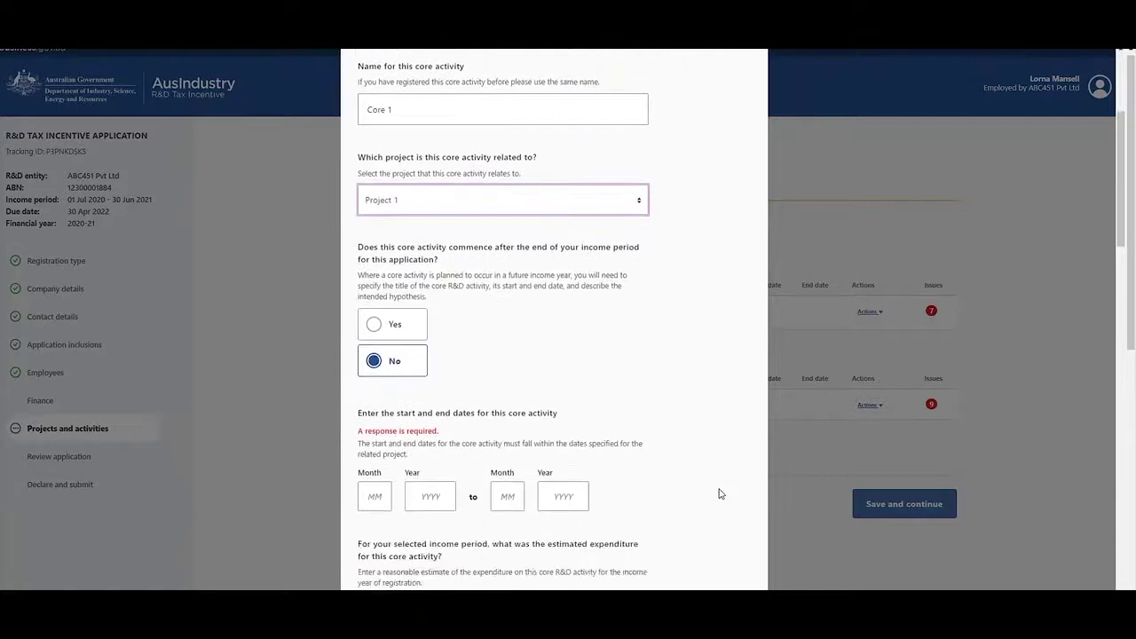
scroll(720, 493, "down", 3)
scroll(721, 492, "down", 4)
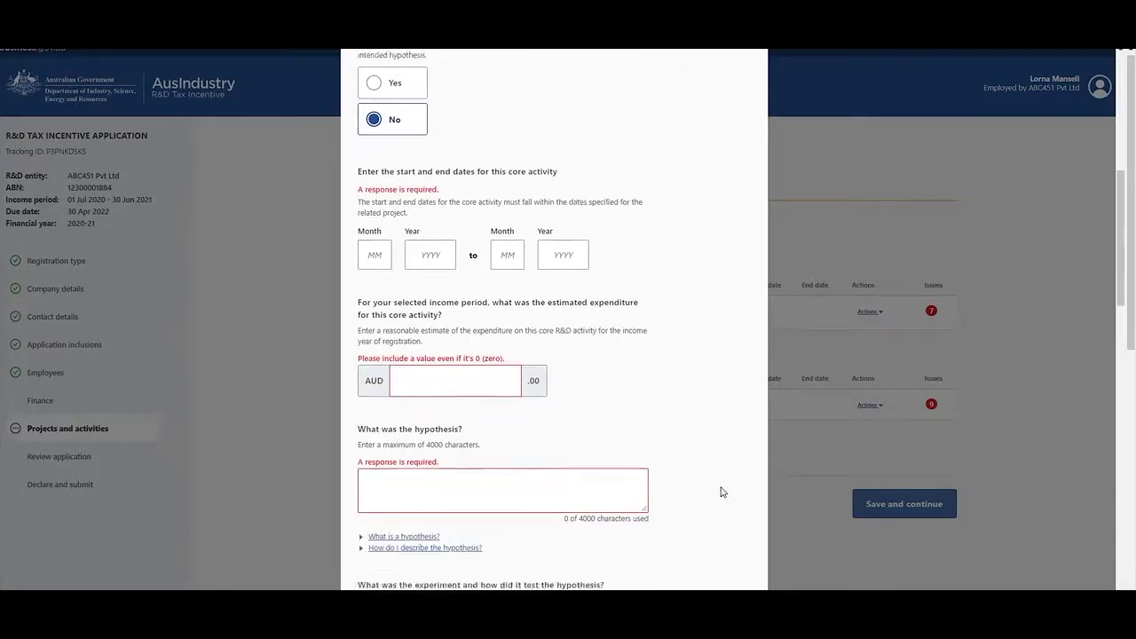
scroll(724, 493, "down", 8)
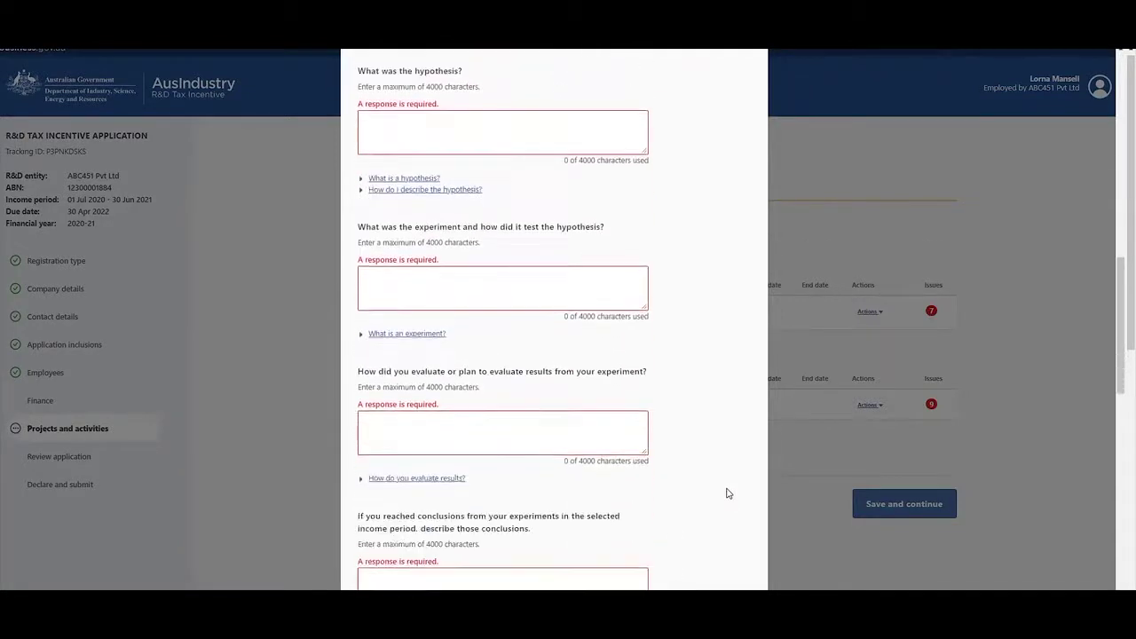
scroll(733, 492, "down", 5)
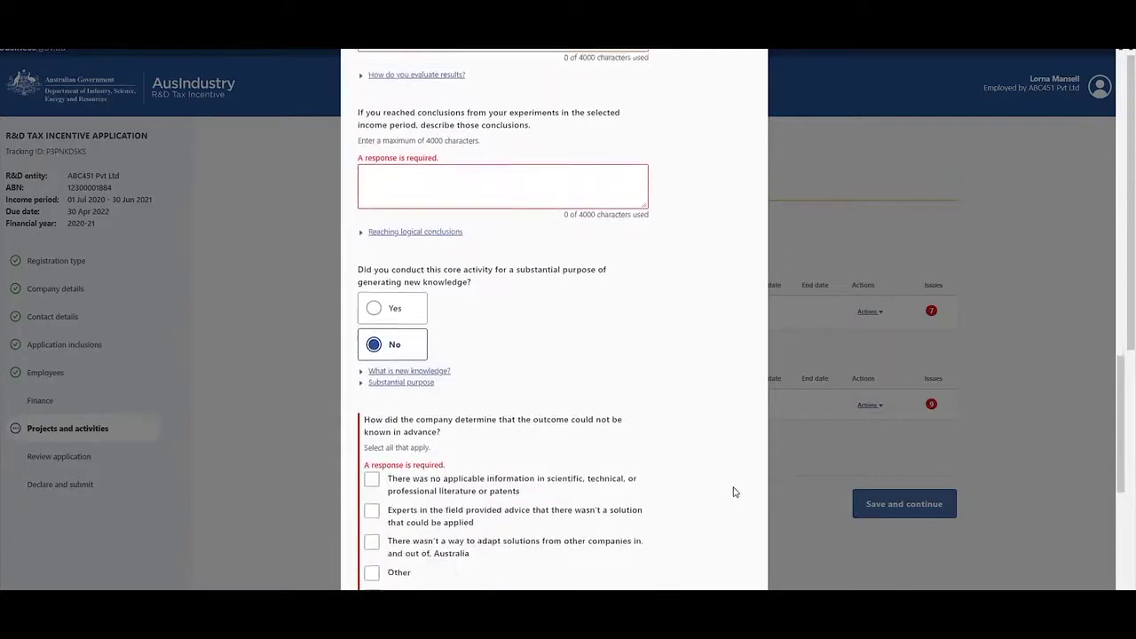
scroll(736, 495, "down", 2)
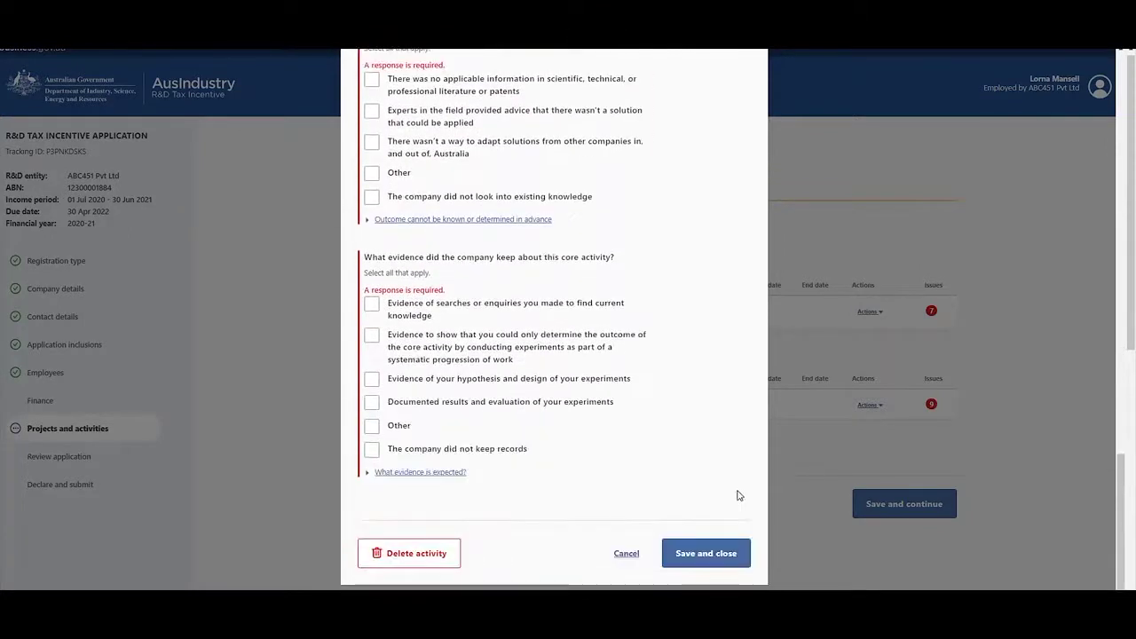
left_click(712, 553)
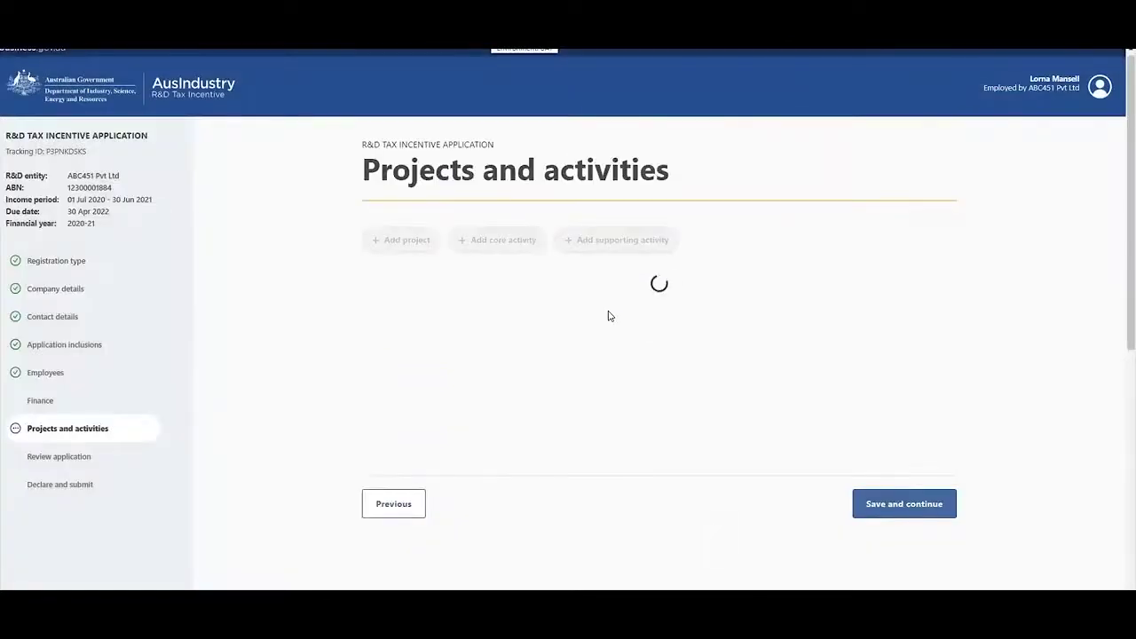
Add a supporting activity named "Supporting 1" that supports the core activity "Core 1" and save it
left_click(606, 246)
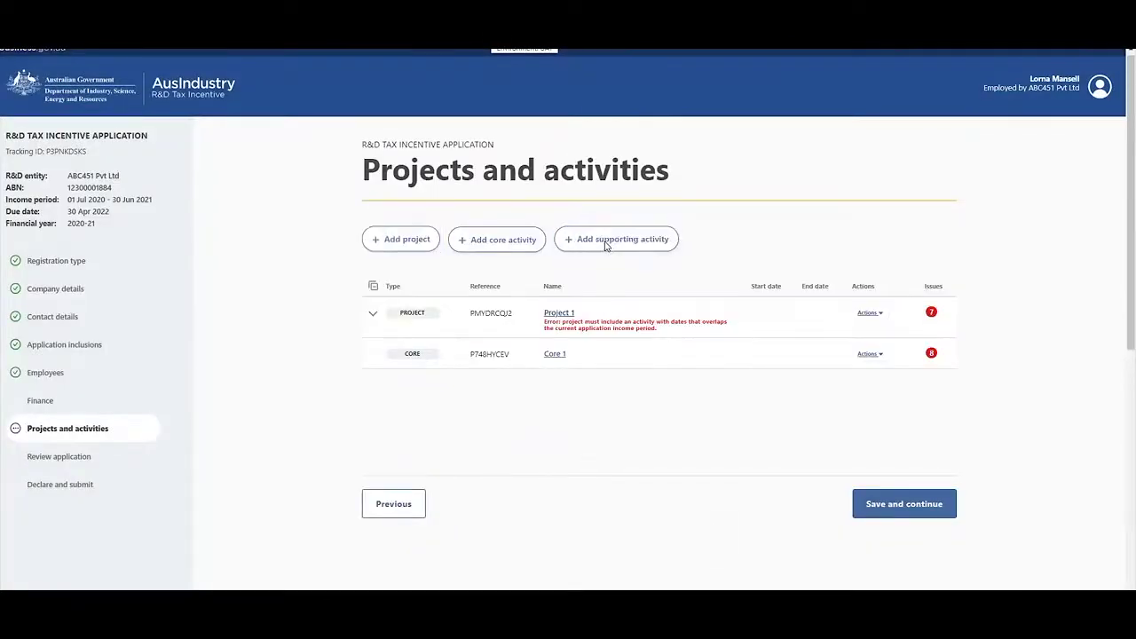
type("upp")
key("BackSpace")
type("Su")
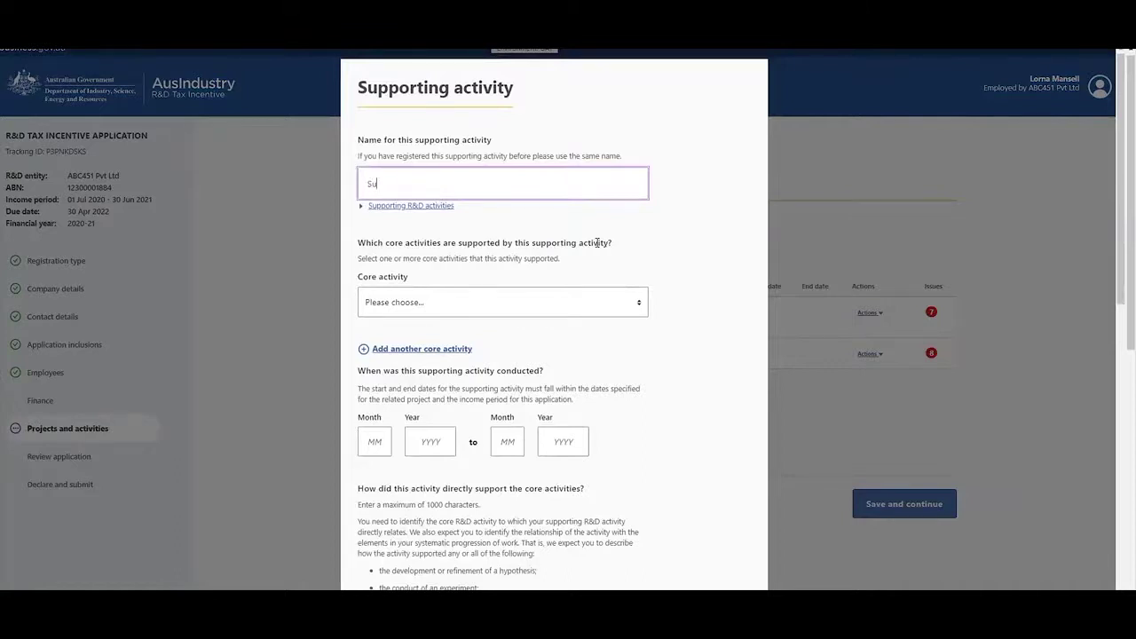
type("ppoorting 1")
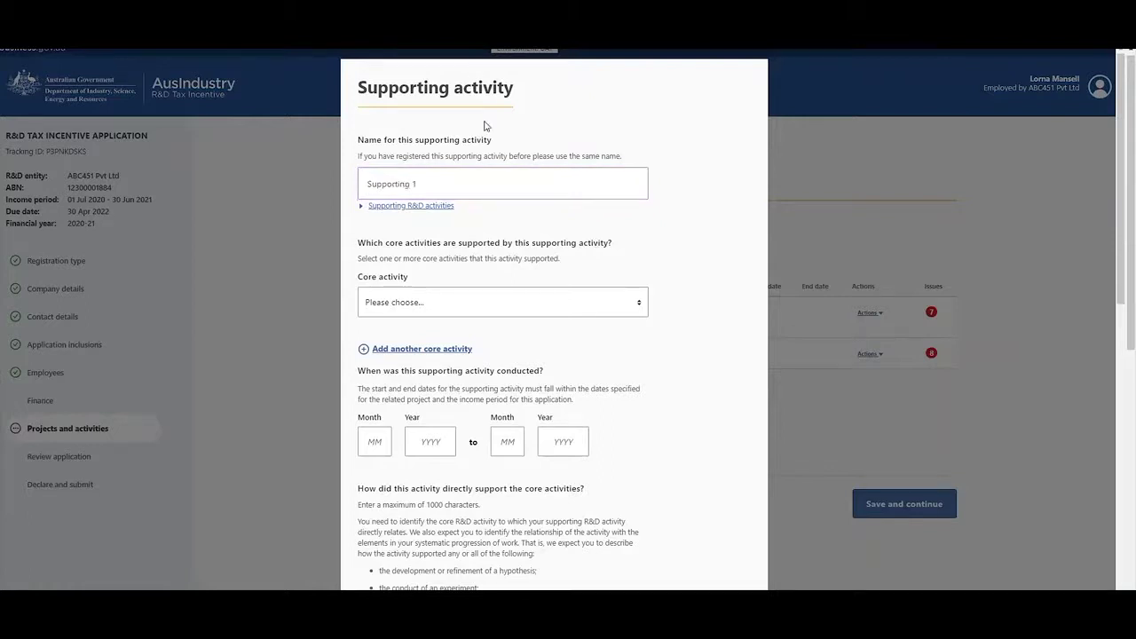
left_click(449, 306)
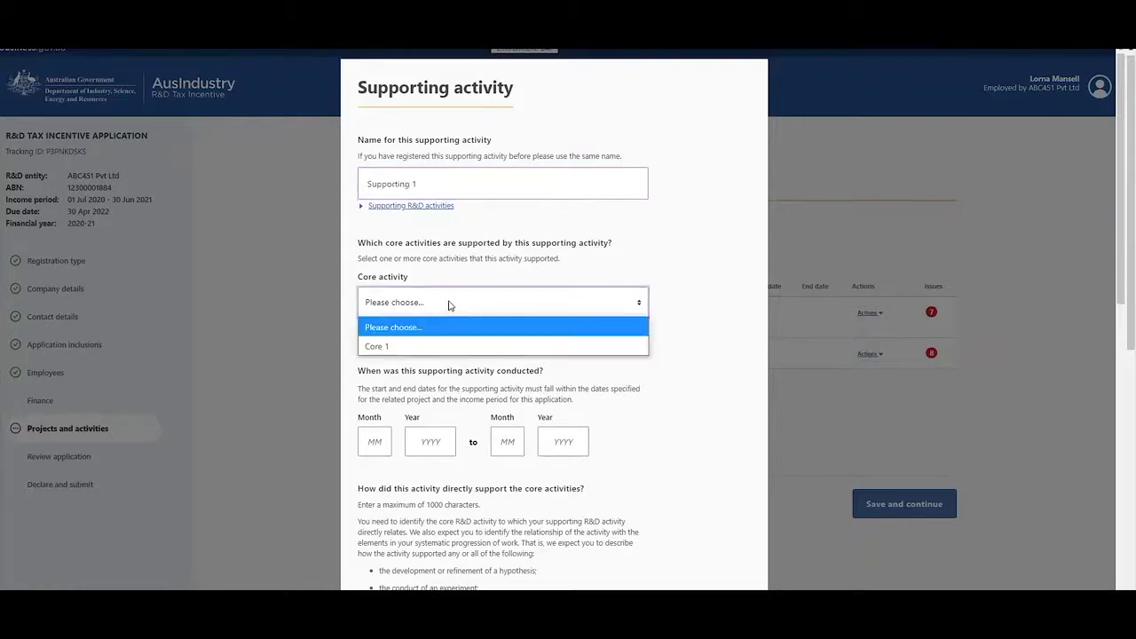
left_click(442, 346)
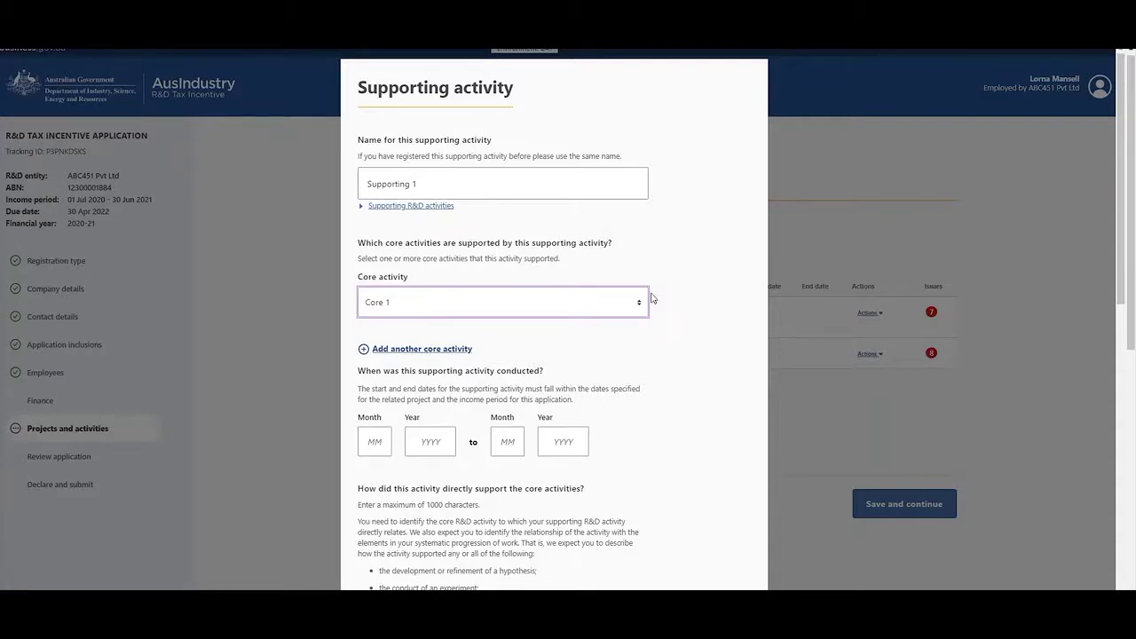
scroll(670, 323, "down", 5)
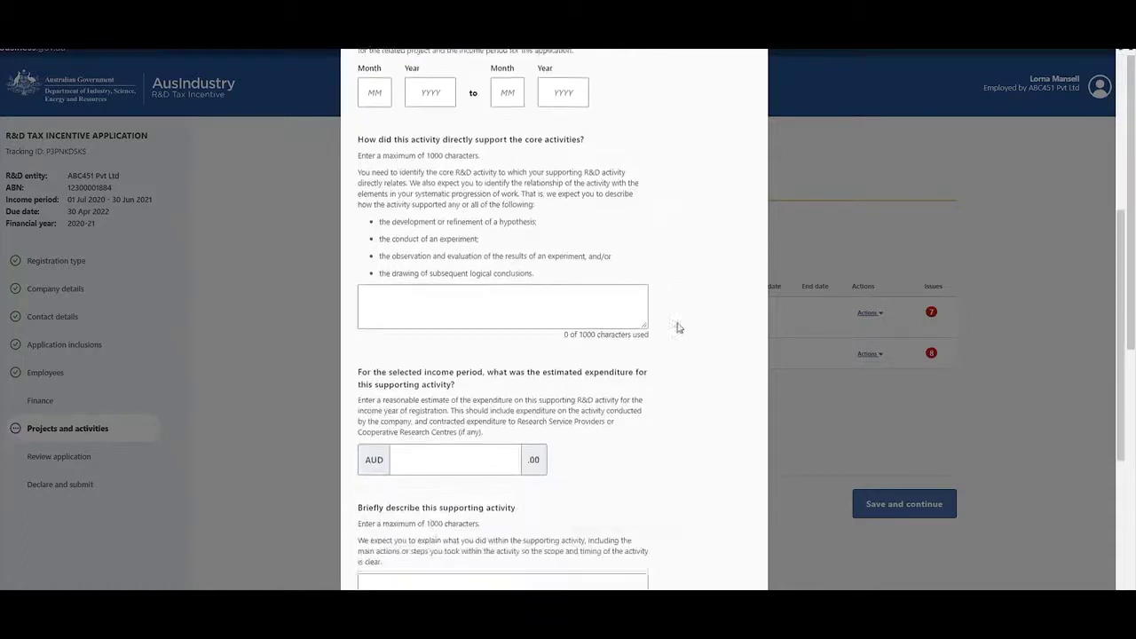
scroll(679, 328, "down", 3)
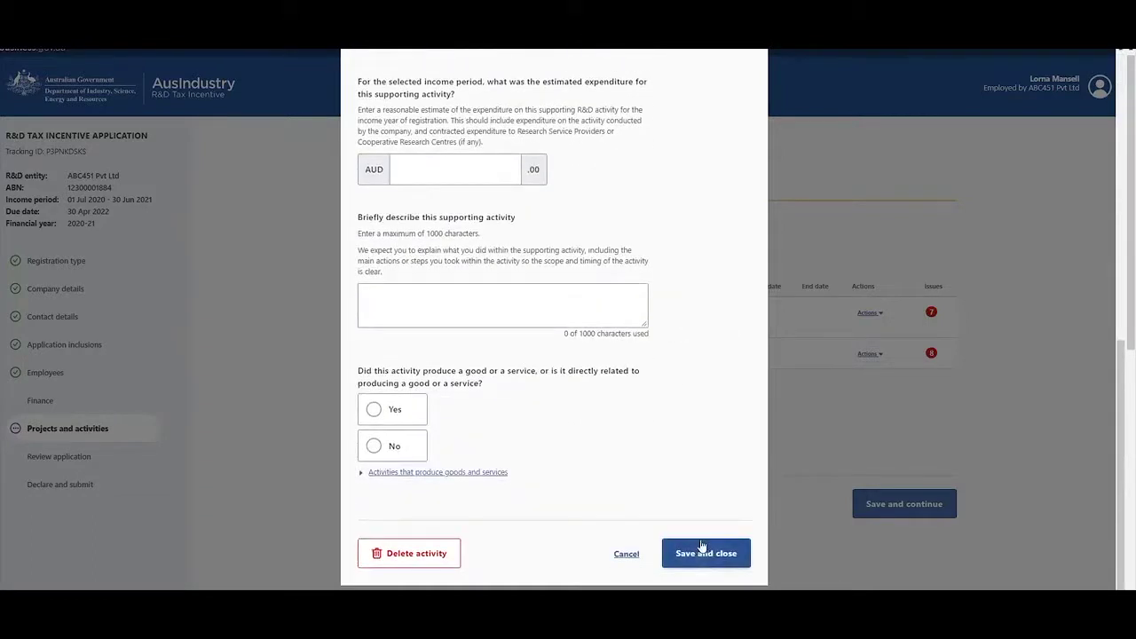
left_click(707, 559)
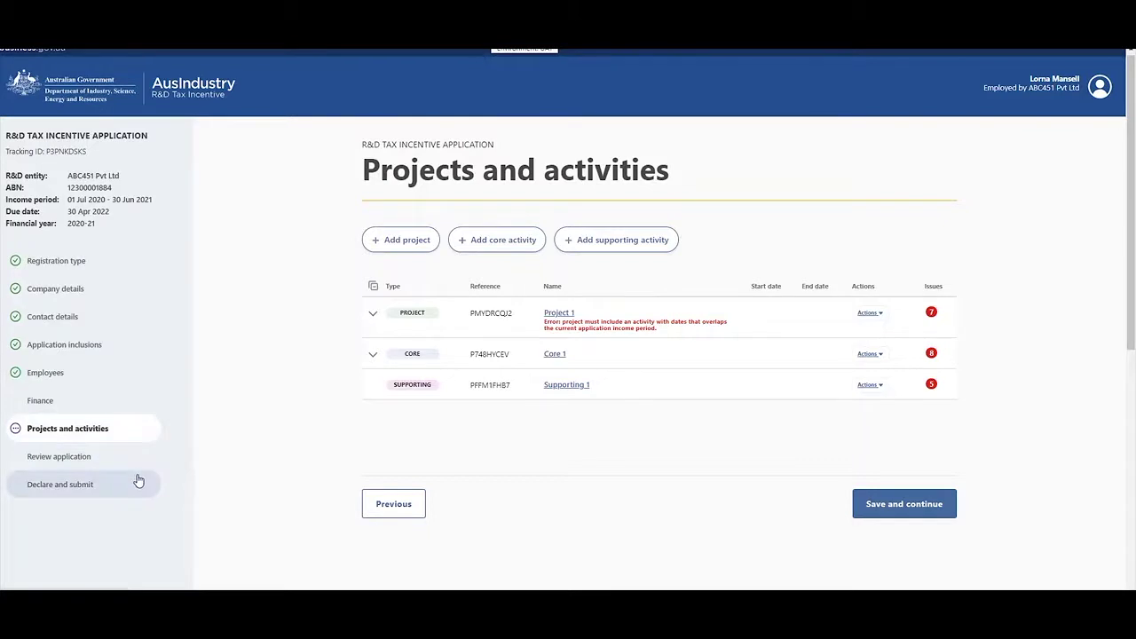
Return to the company's applications overview and resume the draft 2019-20 R&D tax incentive application
left_click(89, 98)
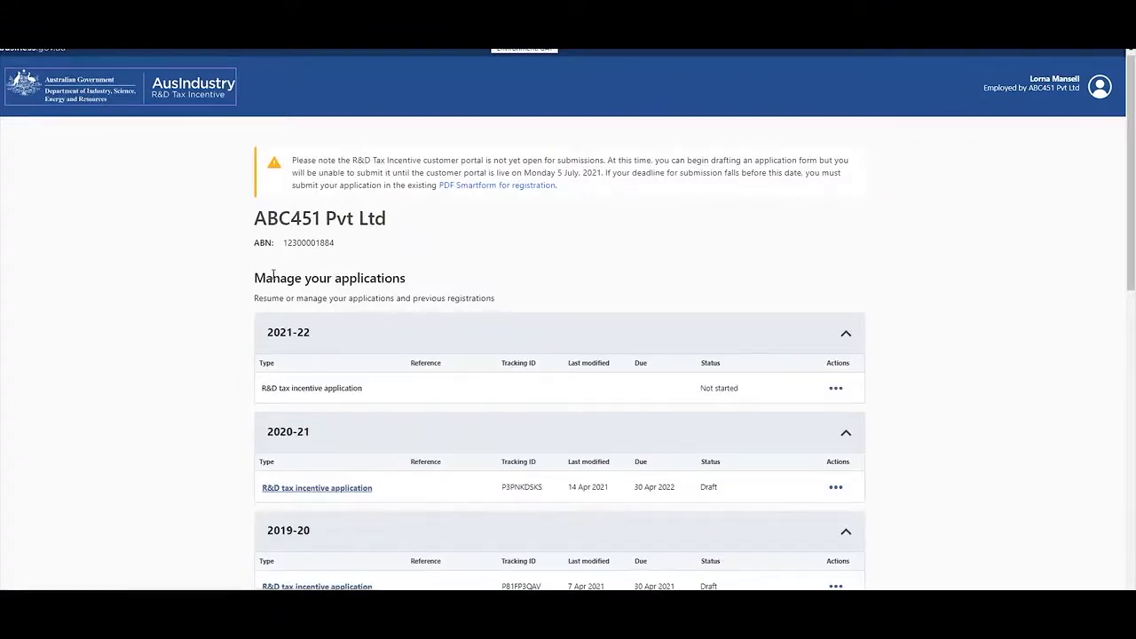
scroll(273, 275, "down", 1)
scroll(282, 294, "down", 1)
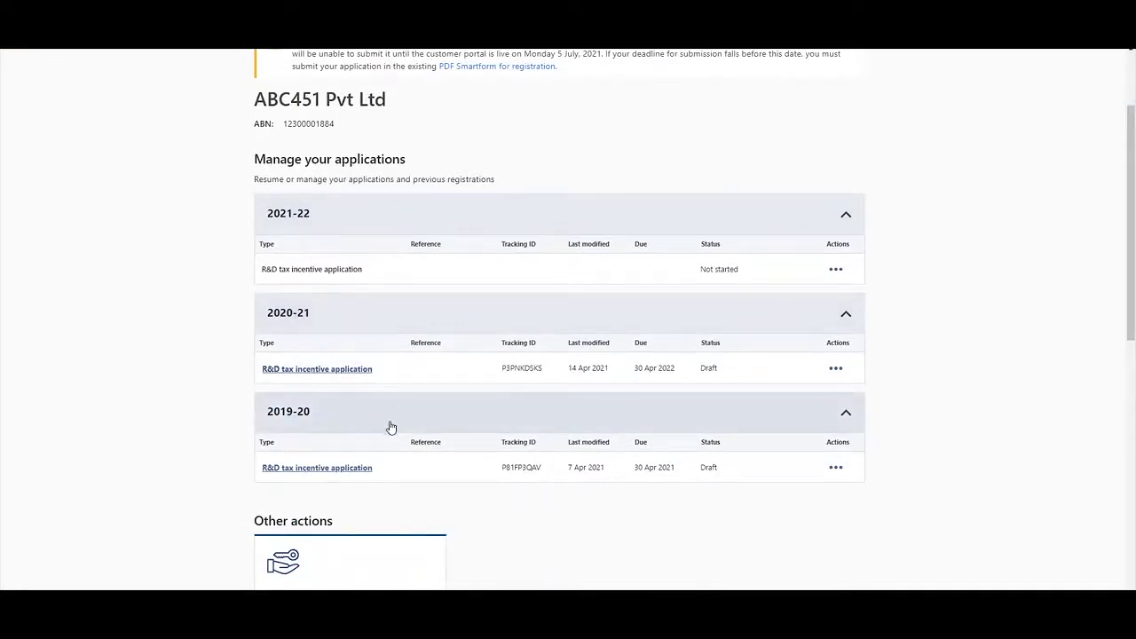
left_click(838, 473)
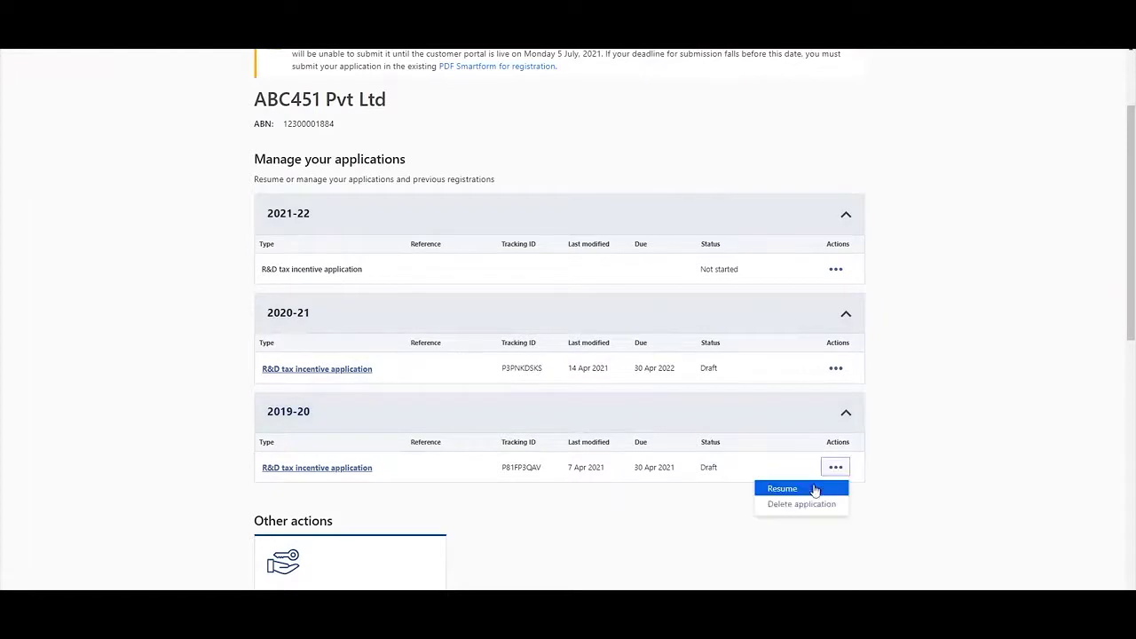
left_click(803, 488)
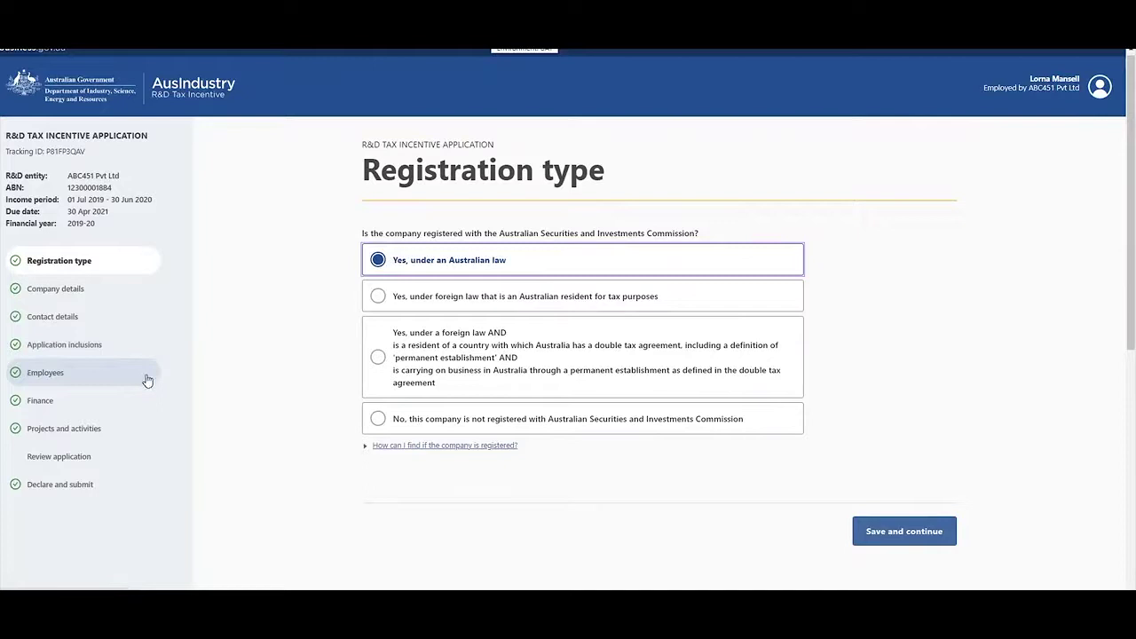
Download a PDF copy of the 2019-20 application for review, open it, and return to the application form
left_click(79, 458)
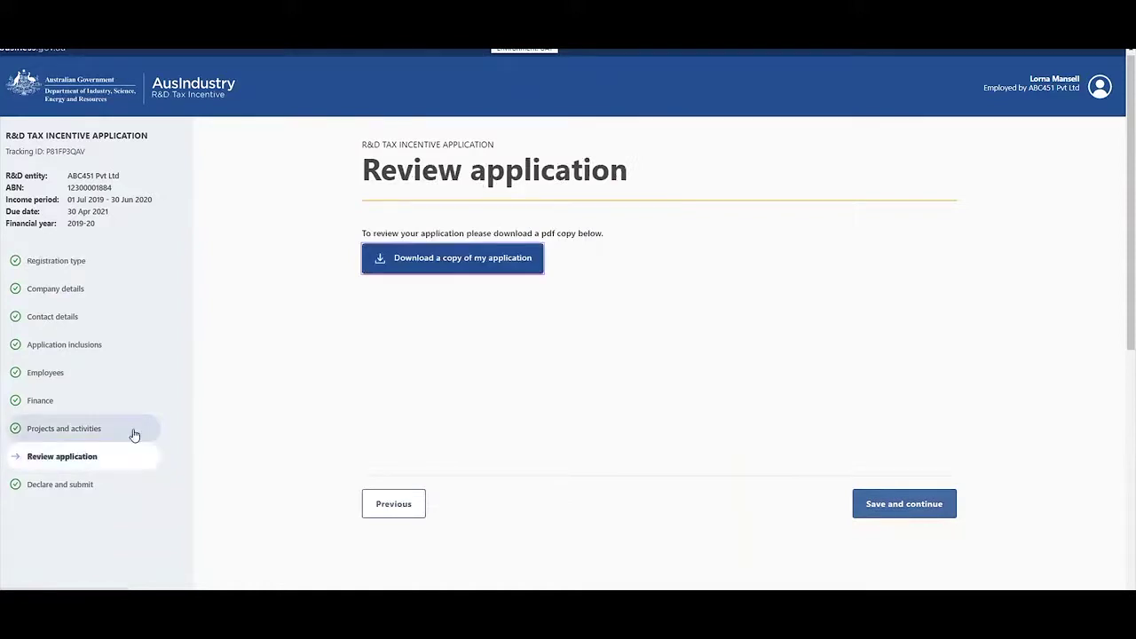
left_click(429, 258)
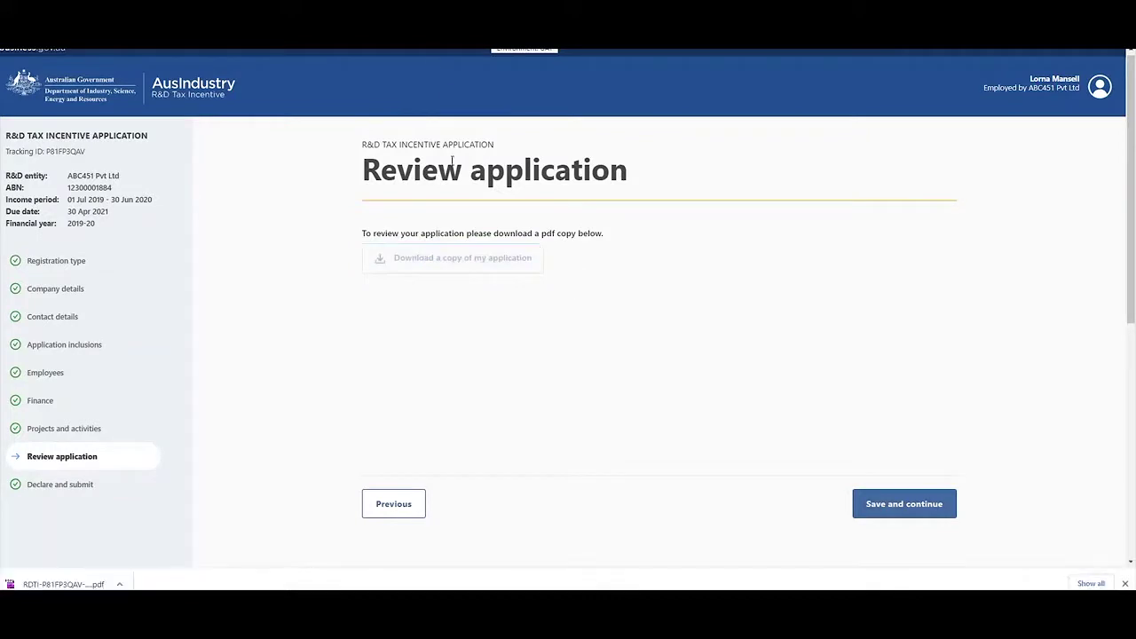
left_click(50, 582)
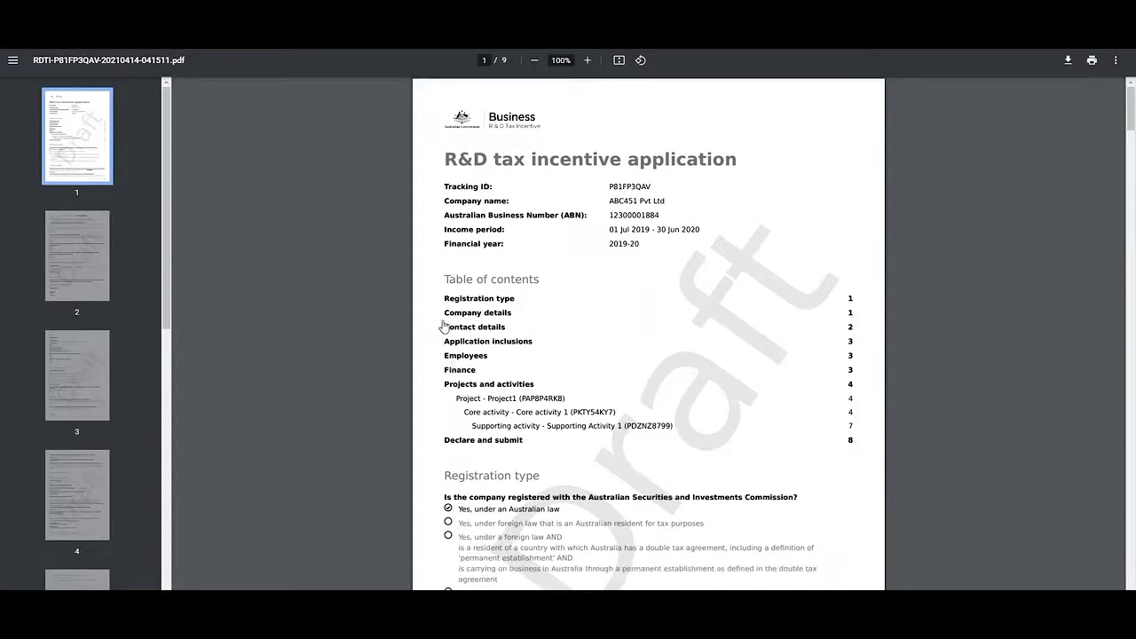
left_click(431, 41)
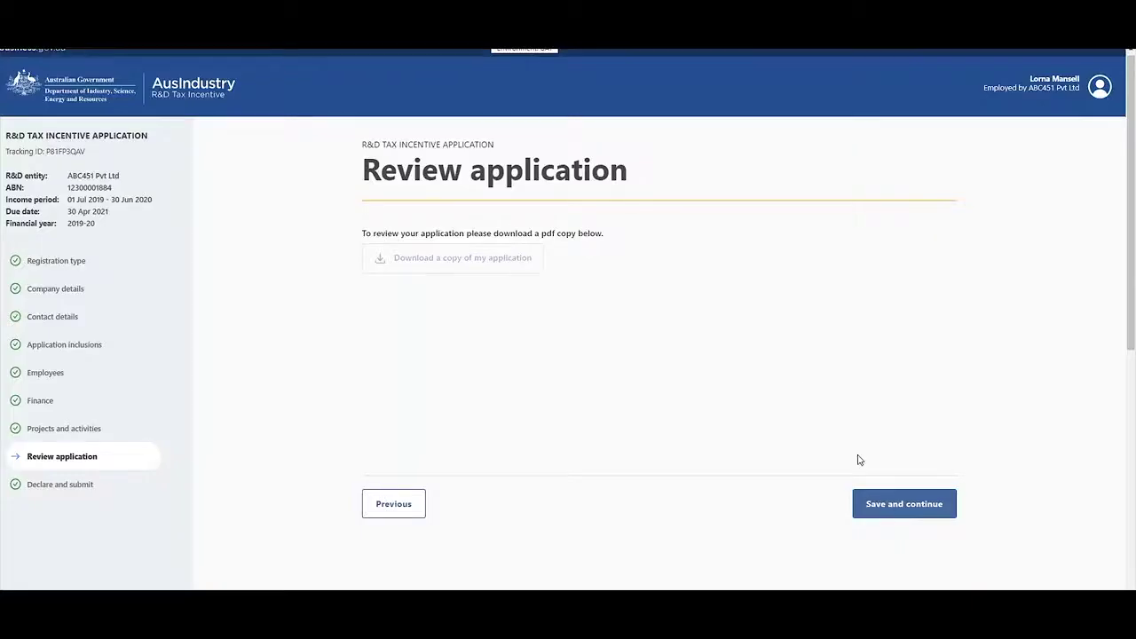
Continue to the declaration section and read through the privacy statement, declarations, acknowledgements and declarant details
left_click(892, 505)
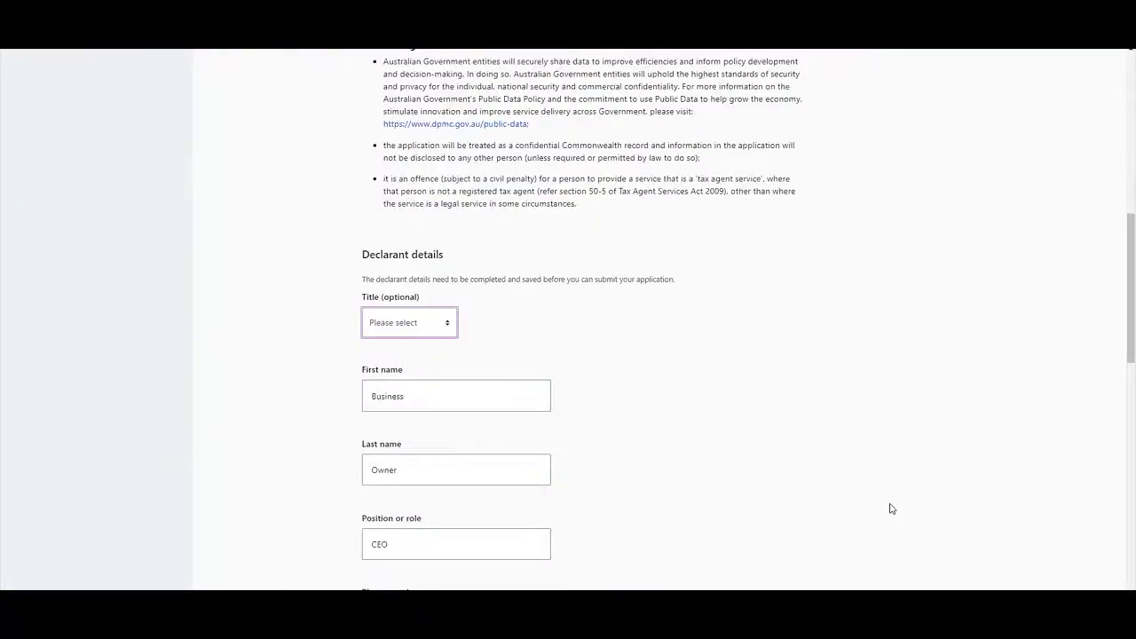
scroll(881, 496, "up", 3)
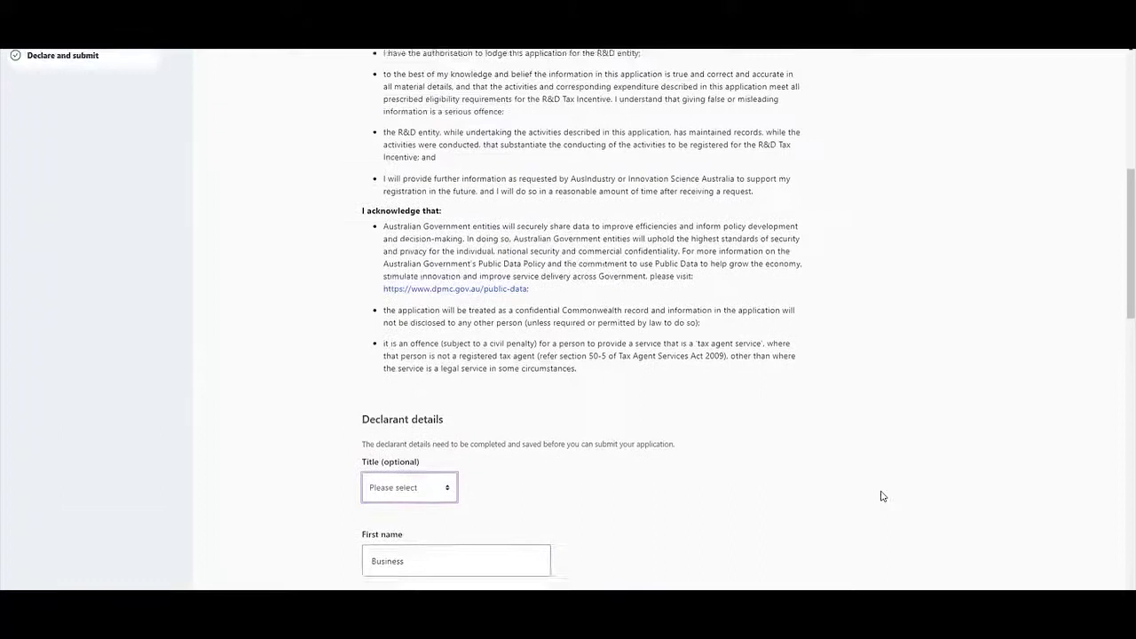
scroll(880, 492, "up", 3)
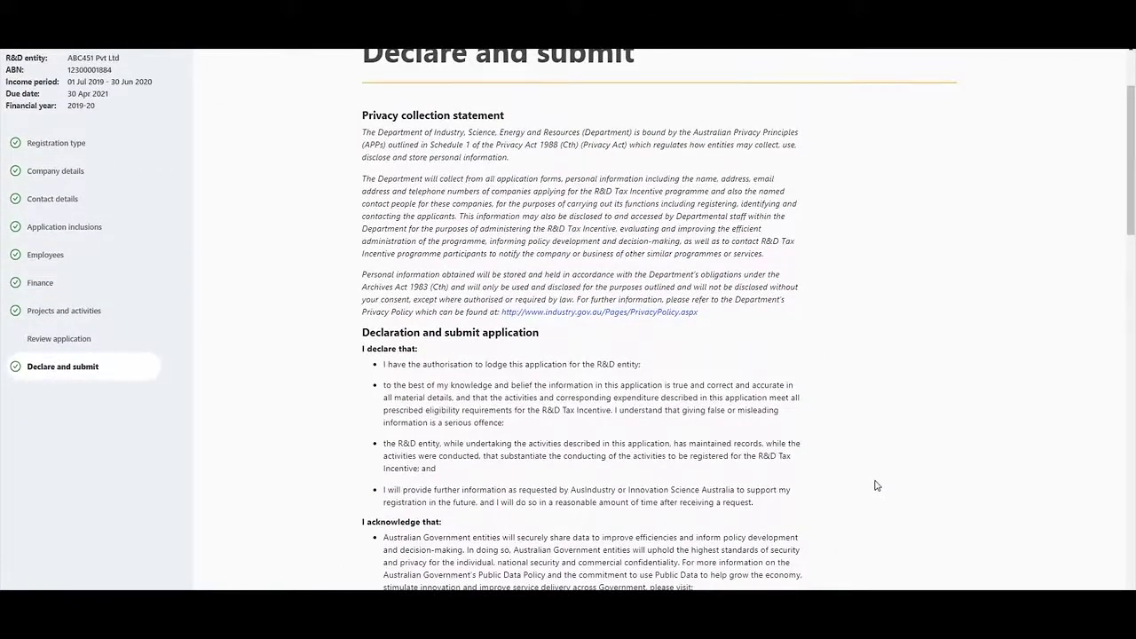
scroll(875, 483, "down", 1)
scroll(876, 483, "down", 2)
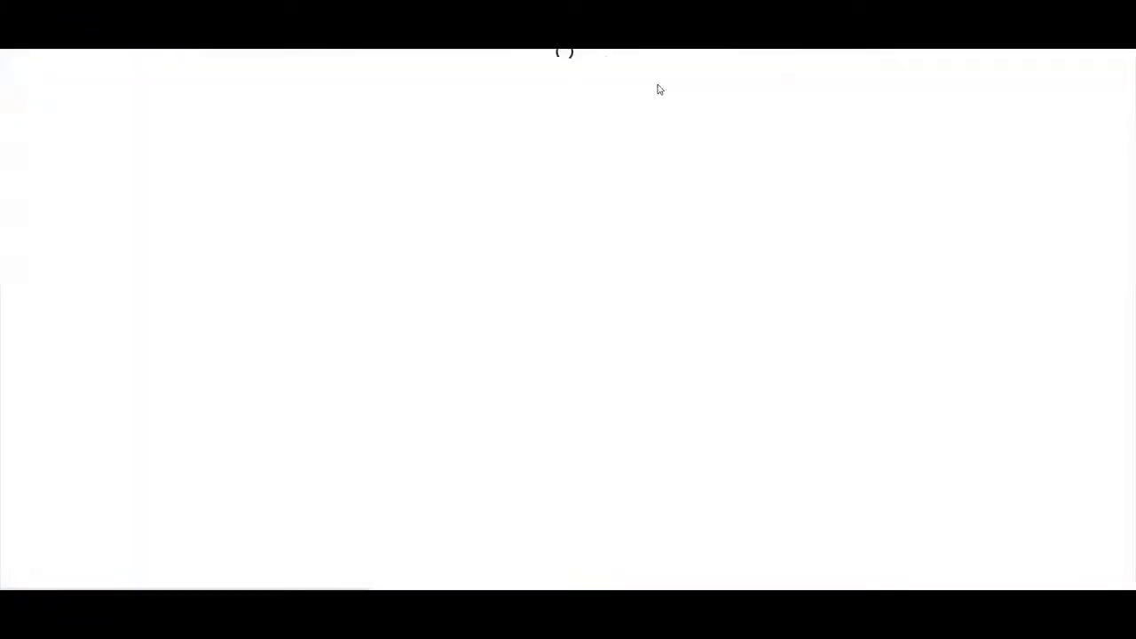